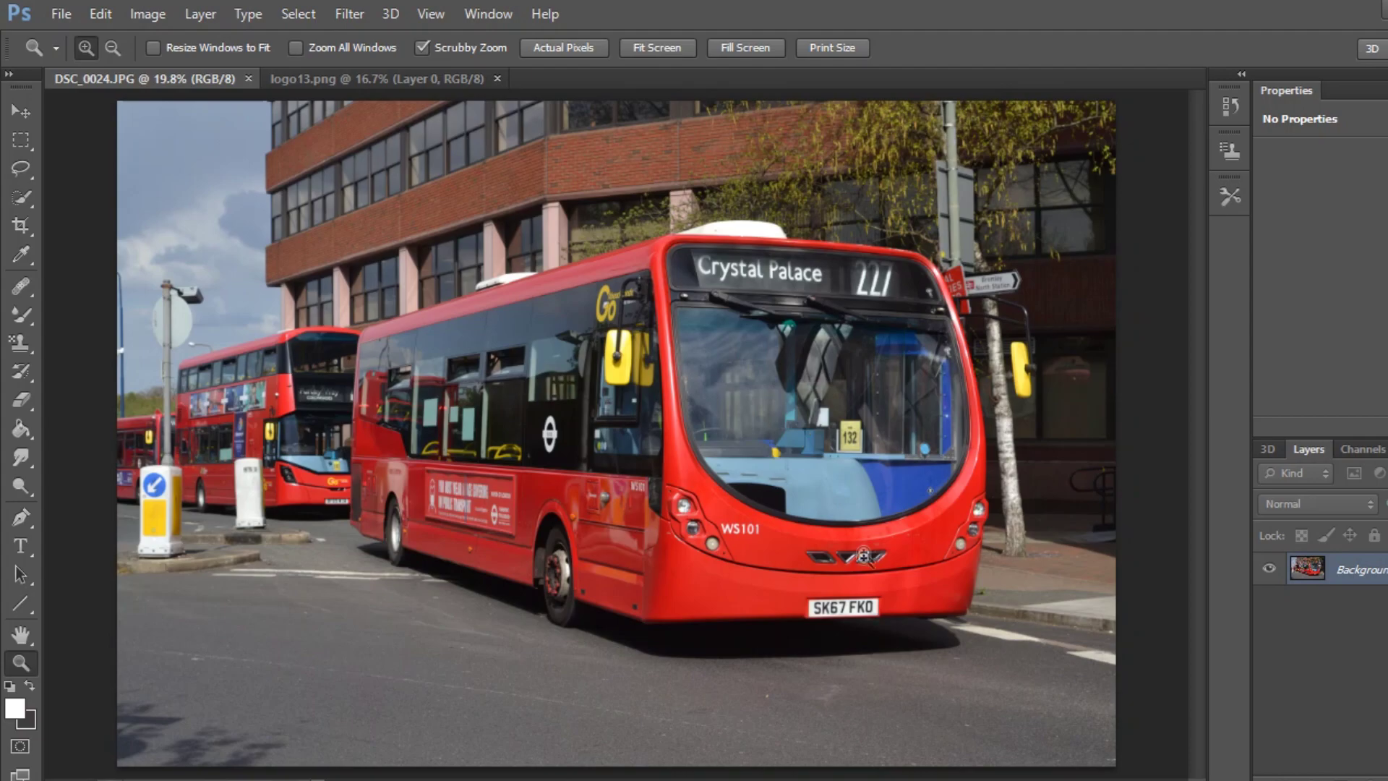
- Sample the body red and paint over the chrome grille chevrons and the panel dent
left_click_drag(856, 585, 911, 586)
key("i")
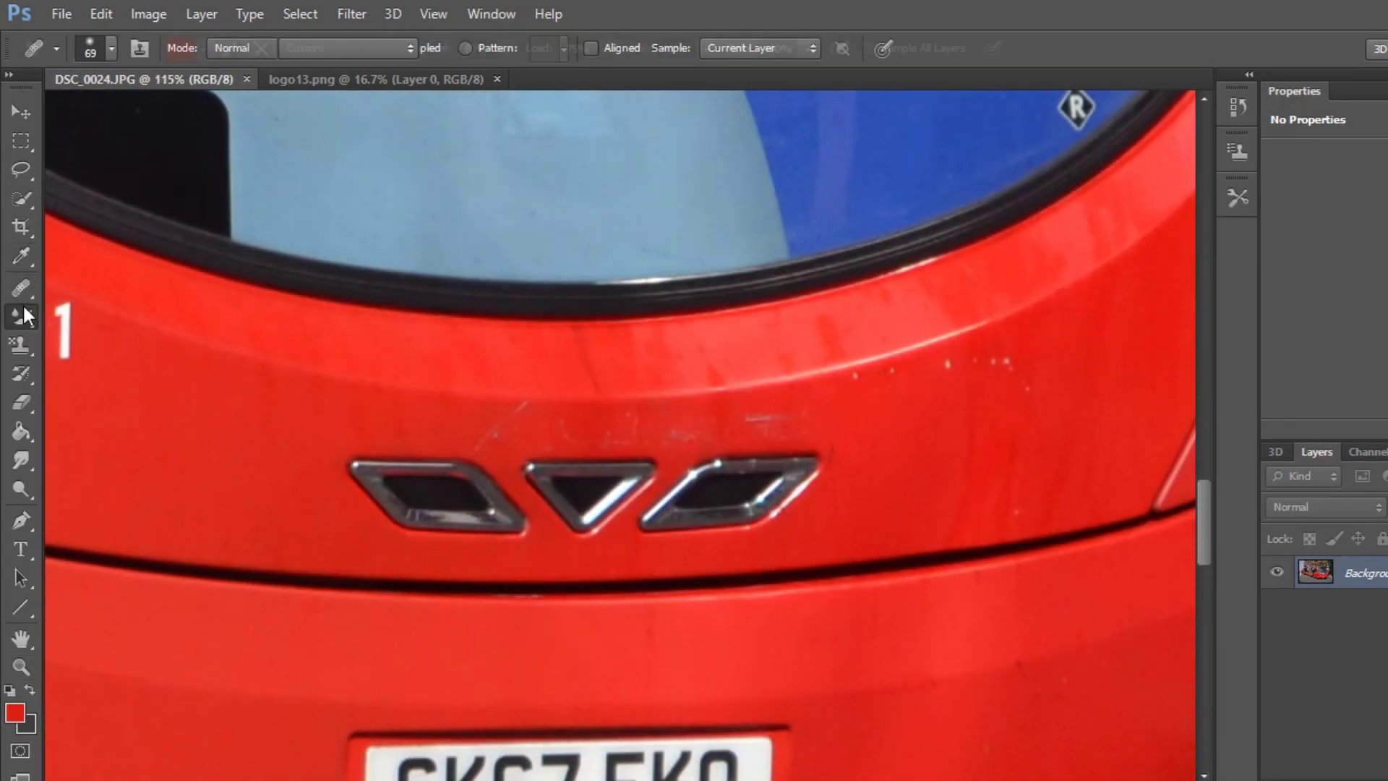
left_click_drag(768, 486, 724, 503)
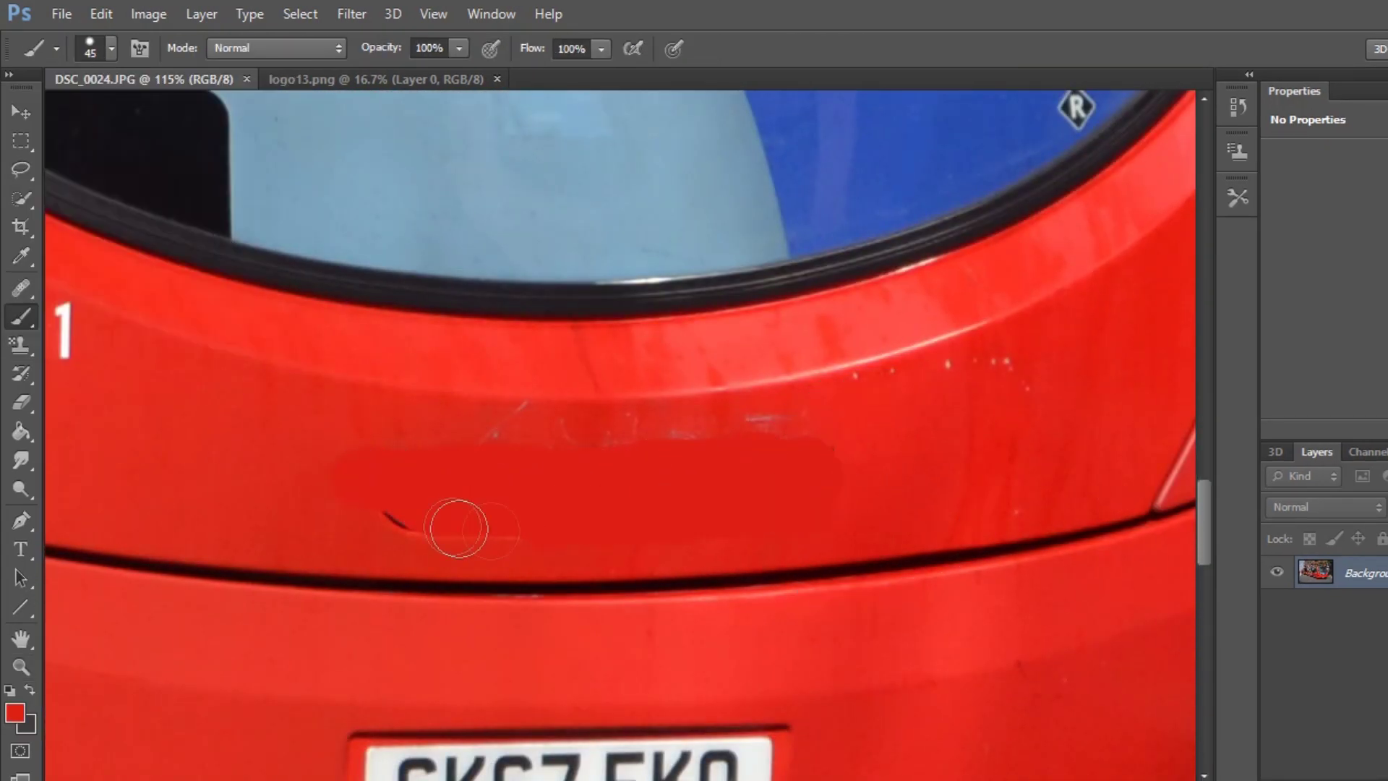
left_click_drag(501, 530, 394, 522)
key("shift+b")
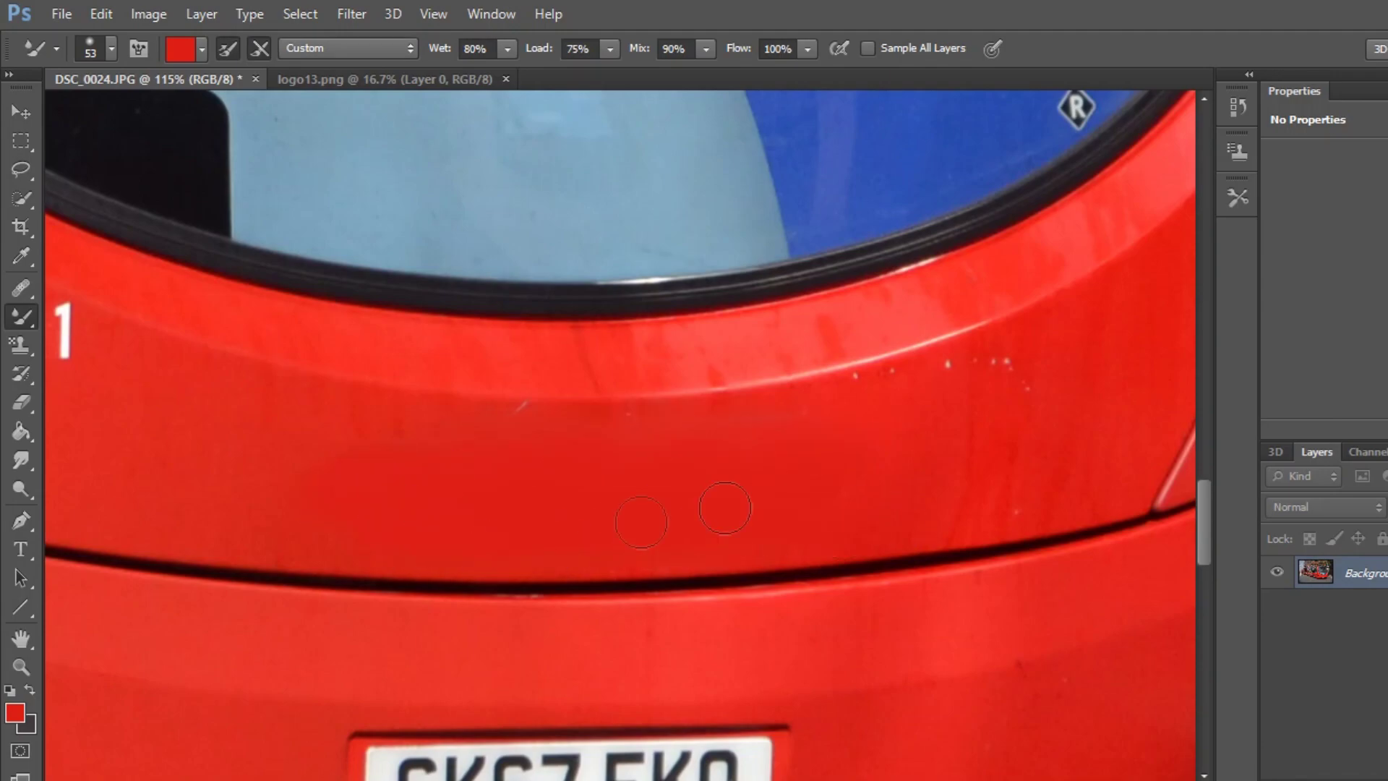
- Blend red over the WS101 fleet number with the Mixer Brush
key("z")
mouse_move(394, 434)
left_mouse_down()
mouse_move(289, 434)
mouse_move(352, 345)
left_mouse_up()
key("i")
right_click(21, 316)
left_click(109, 375)
left_click_drag(419, 477, 636, 535)
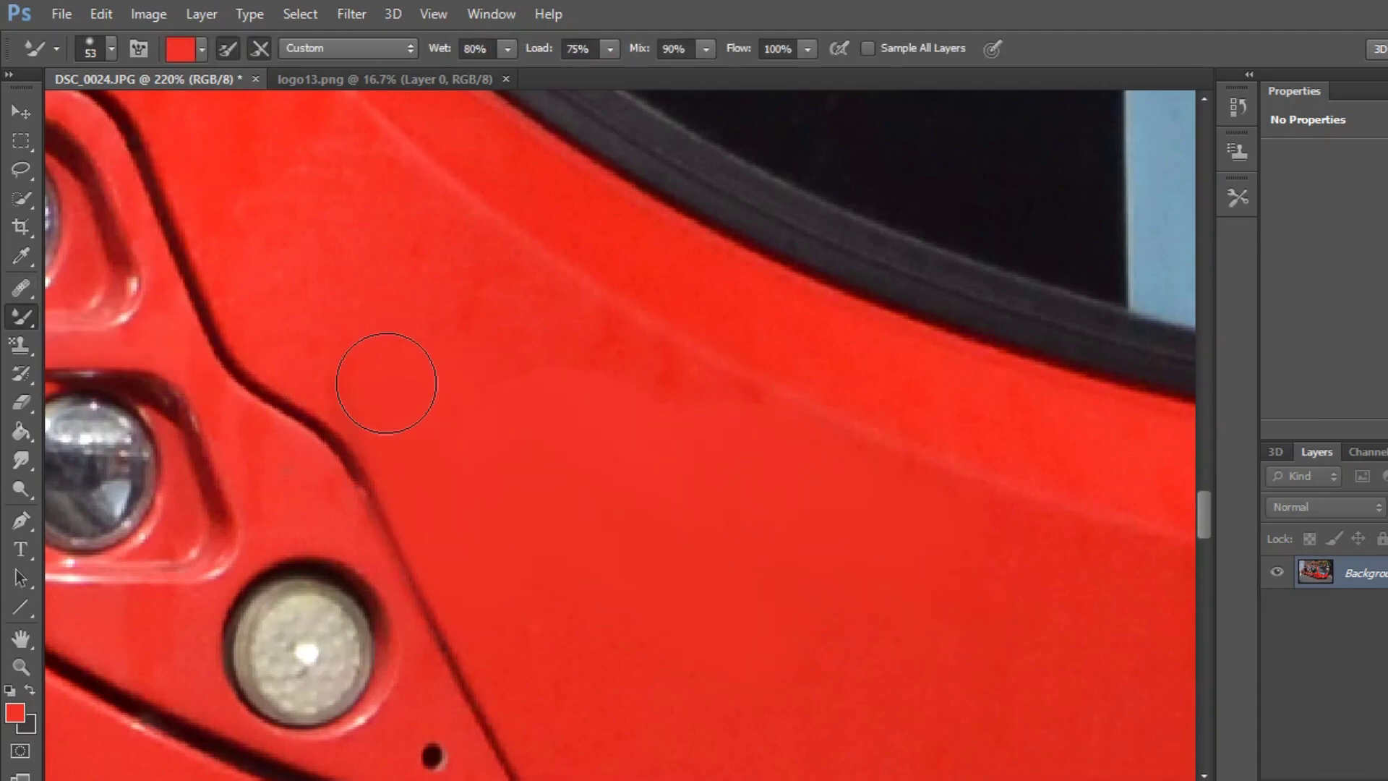
- Paint red over the remaining WS101 lettering with the plain Brush
key("z")
mouse_move(672, 443)
left_mouse_down()
mouse_move(515, 650)
mouse_move(434, 651)
left_mouse_up()
left_click_drag(566, 397, 923, 433)
key("i")
left_click(21, 316)
left_click(89, 312)
left_click(111, 48)
left_click(512, 463)
left_click_drag(658, 398, 480, 362)
- Touch up leftover lettering traces with a smaller brush, then set the Mixer Brush to size 16
left_click(110, 48)
left_click_drag(67, 120, 59, 120)
left_click_drag(636, 339, 672, 362)
right_click(21, 316)
left_click(105, 382)
left_click(110, 48)
type("16")
key("Return")
- Zoom in on the Go-Ahead logo and the mirror arm beside it
key("z")
key("ctrl+0")
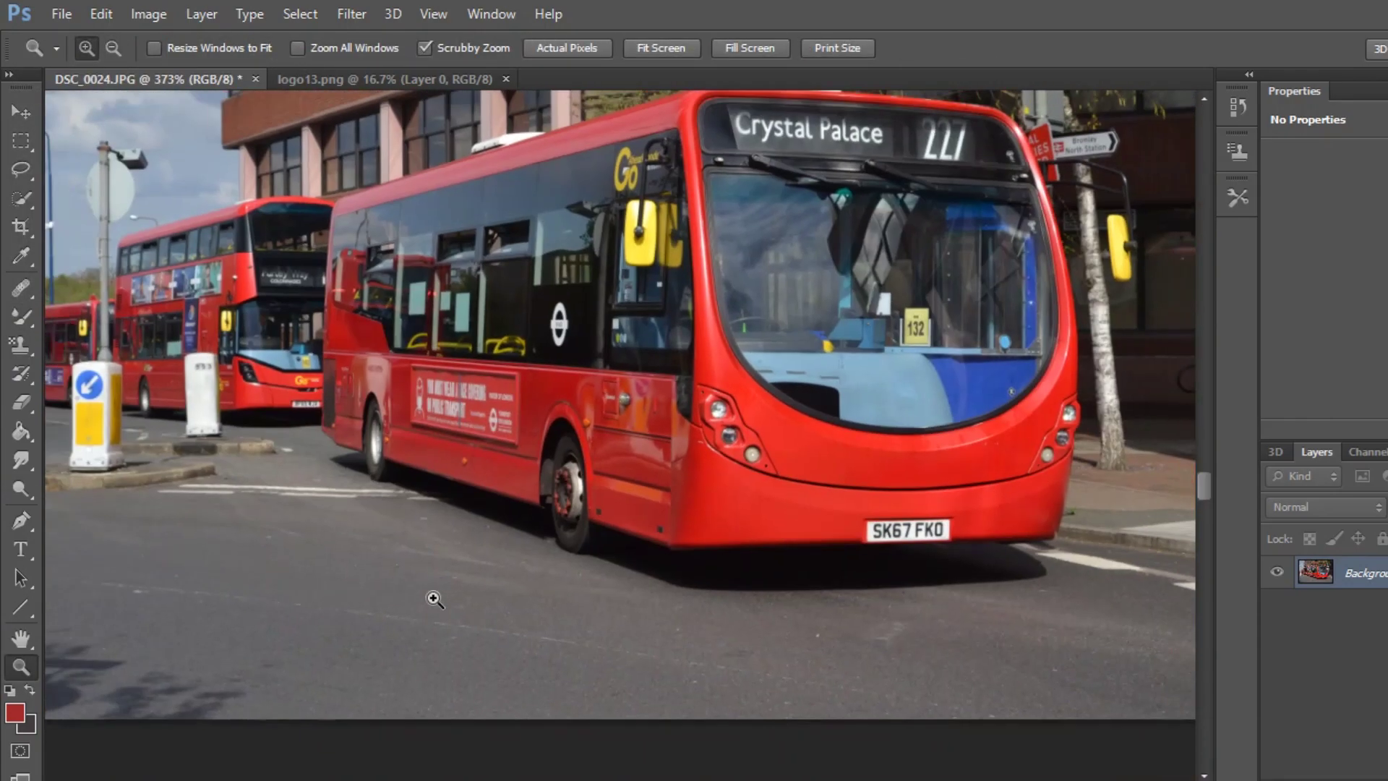
left_click_drag(433, 598, 784, 282)
key("w")
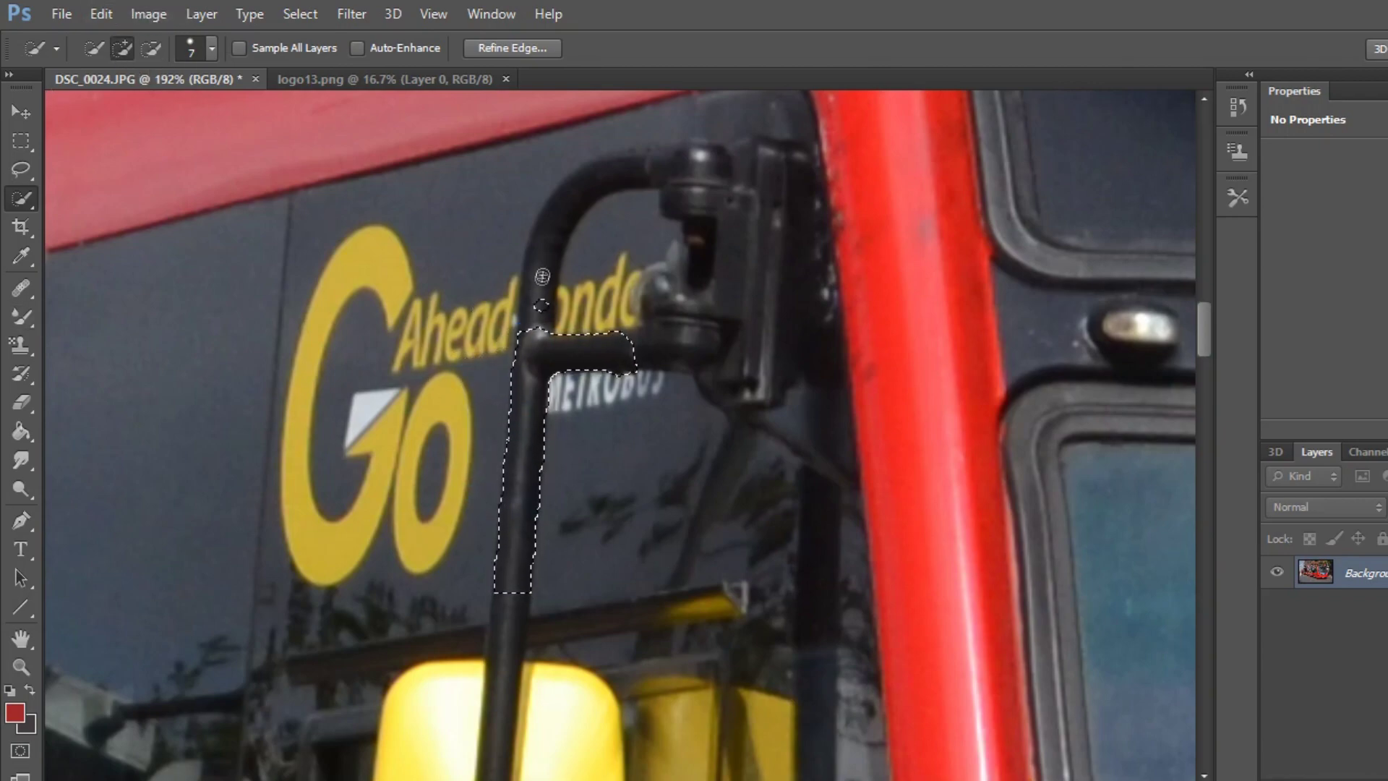
- Quick-select the mirror pole and bracket with brush sizes 33 and 12, and copy them to Layer 1
left_click(212, 47)
left_click_drag(150, 108, 177, 109)
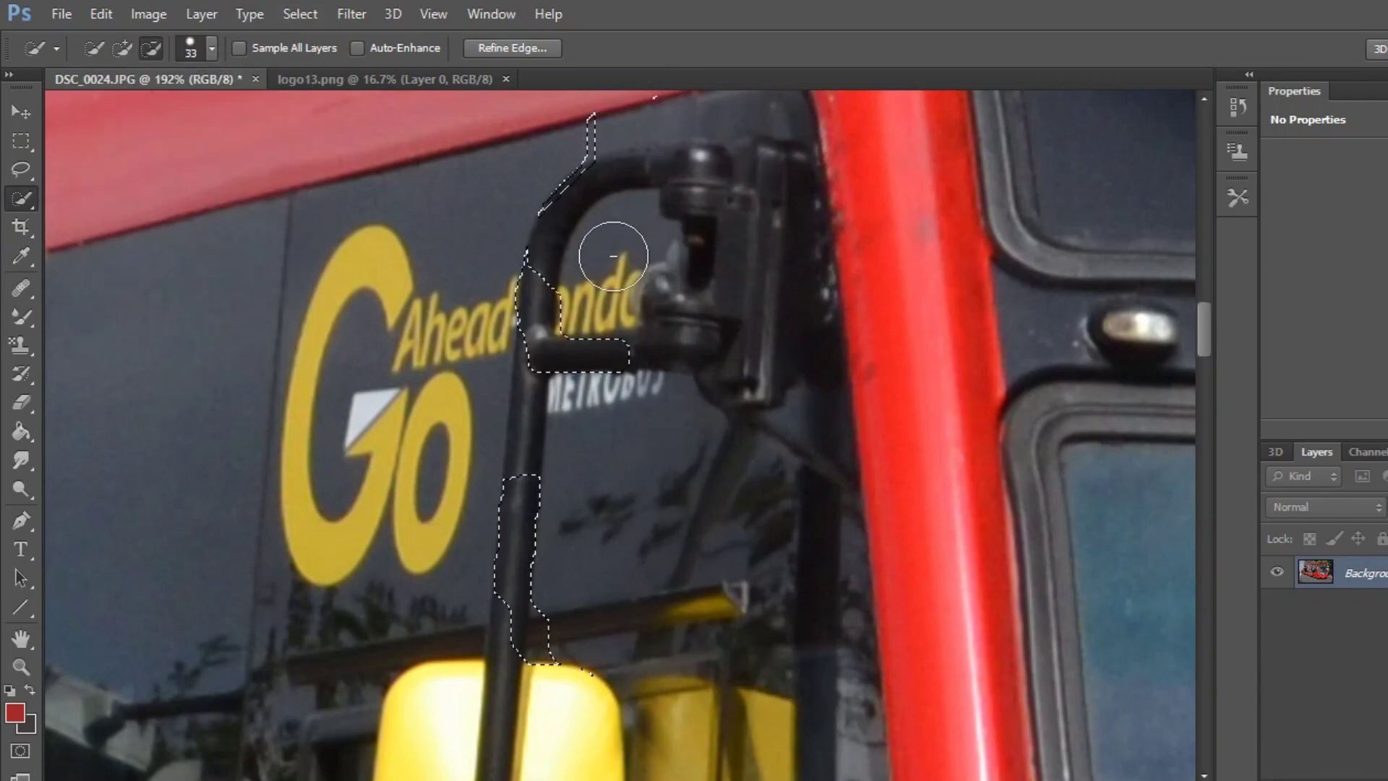
left_click(211, 48)
left_click_drag(177, 109, 102, 108)
left_click(122, 47)
left_click(522, 441)
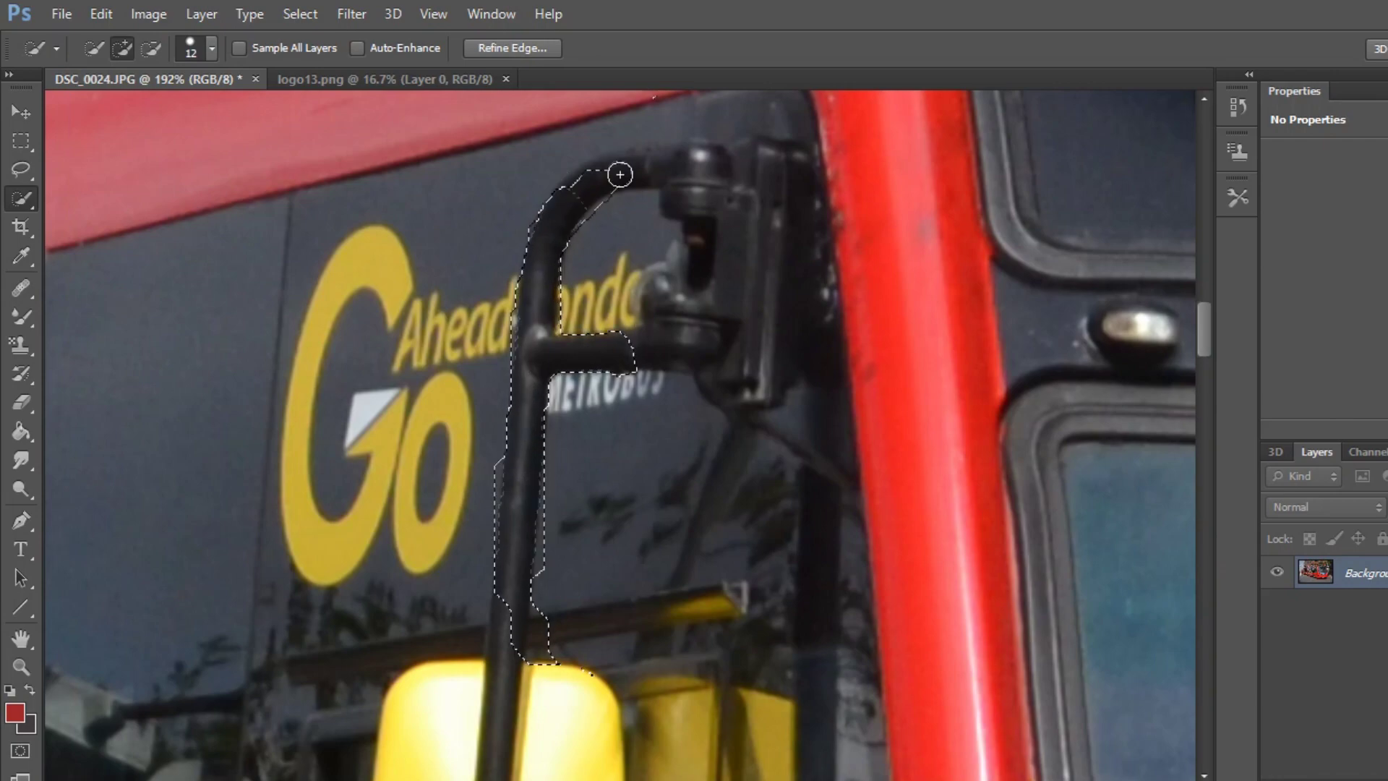
left_click(783, 282)
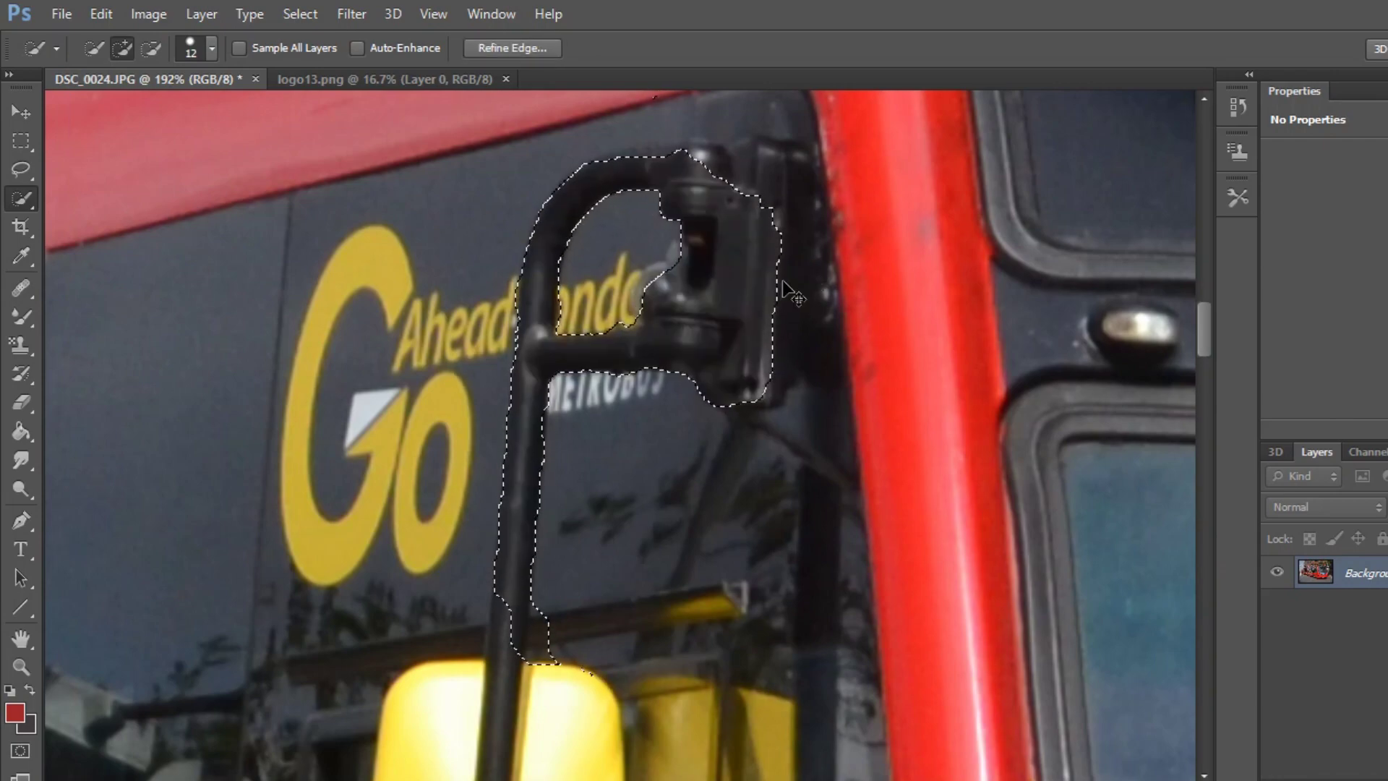
key("ctrl+j")
left_click(21, 316)
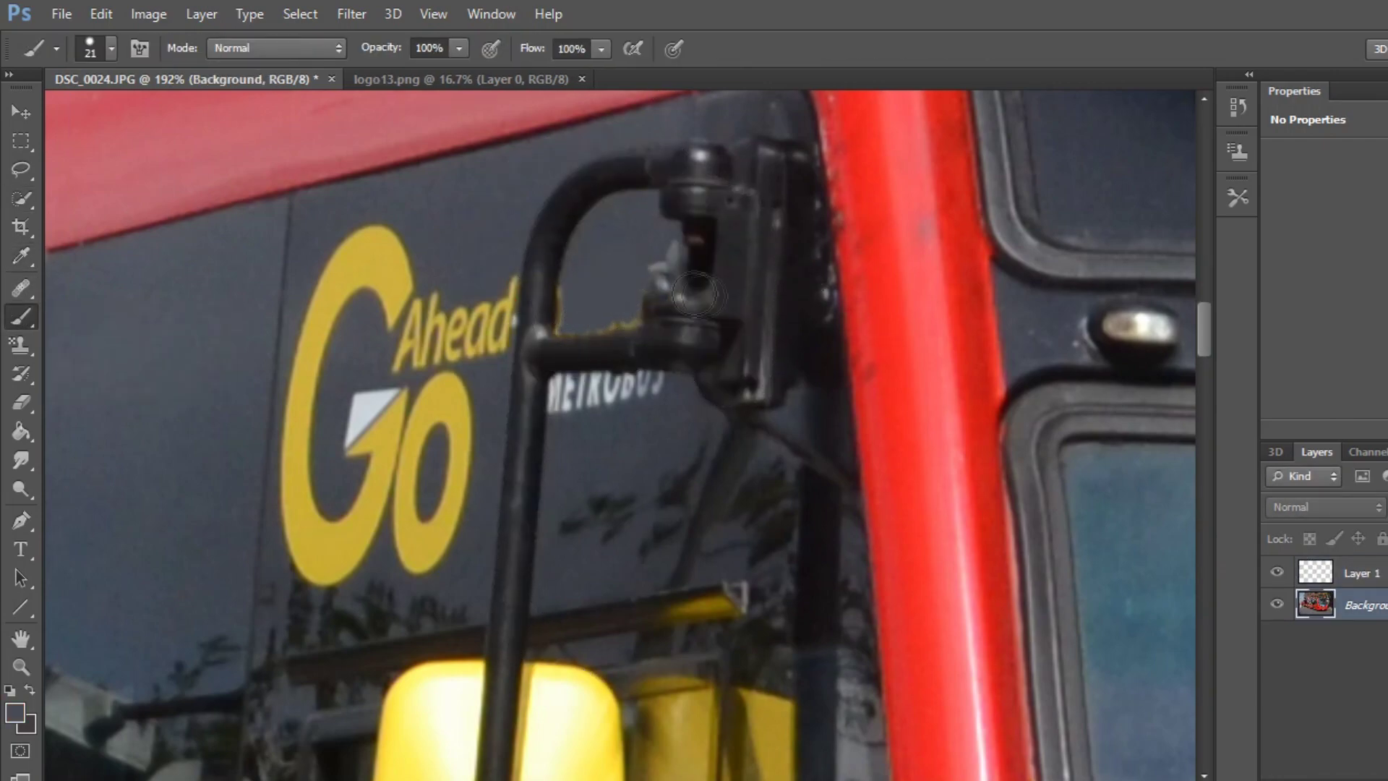
- On the Background layer, paint the yellow Go-Ahead logo out in dark grey using Brush and Mixer Brush
right_click(608, 294)
key("Return")
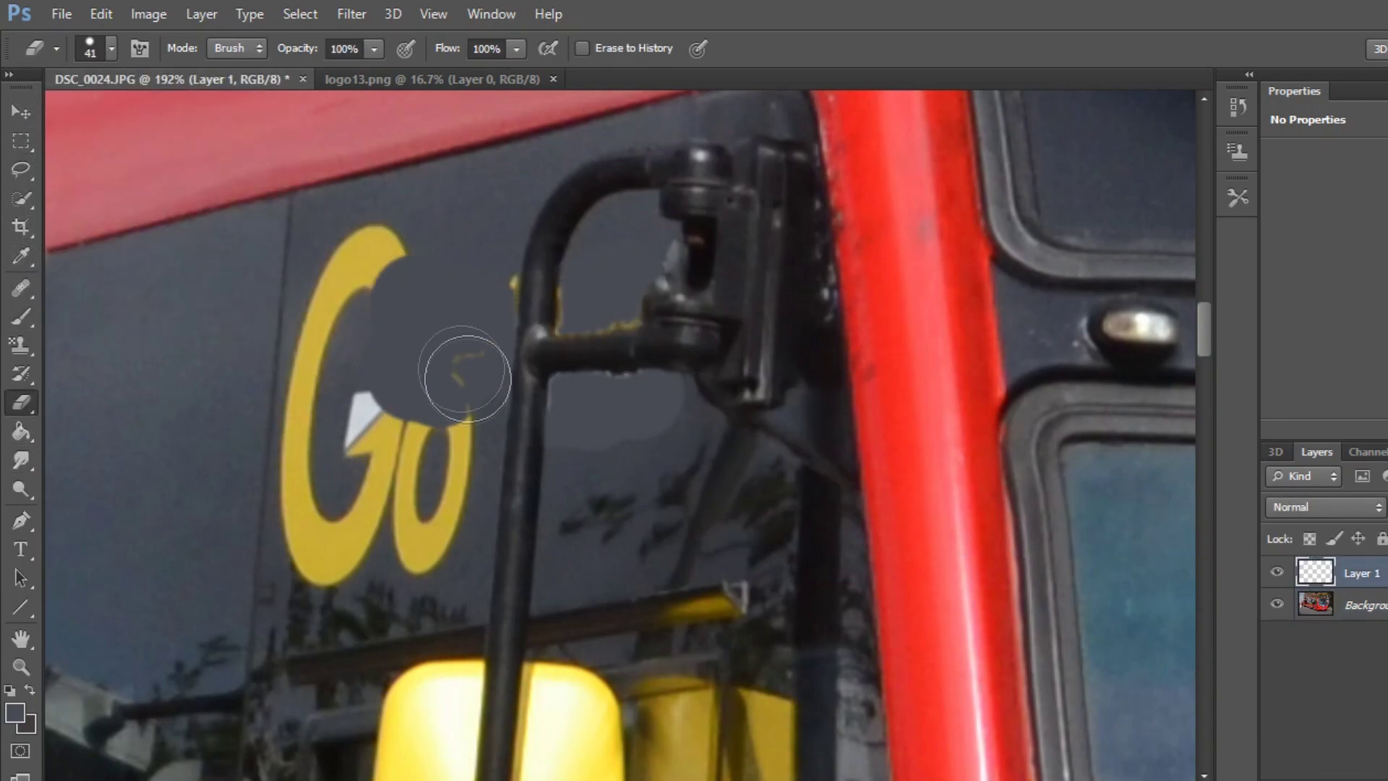
left_click(1339, 620)
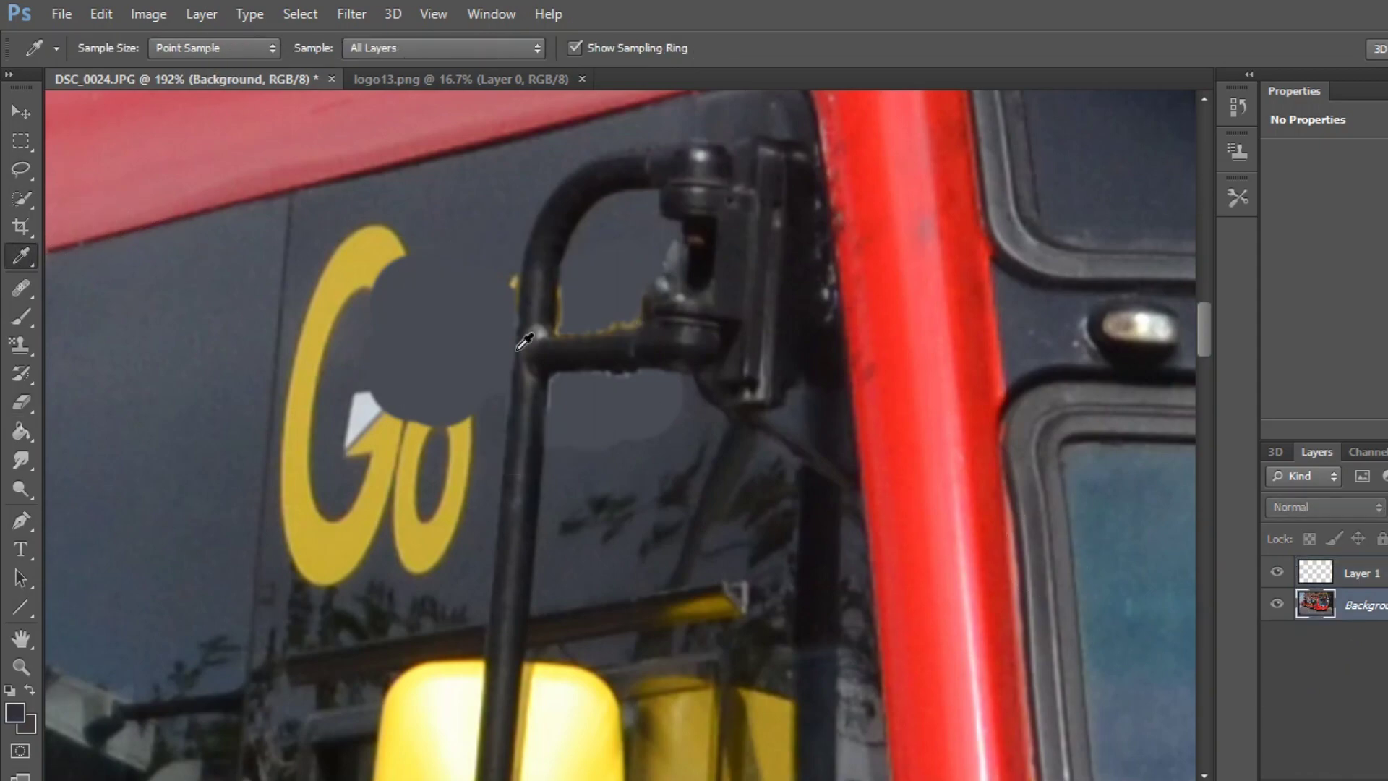
key("b")
left_click_drag(170, 347, 377, 347)
mouse_move(689, 294)
left_mouse_down()
mouse_move(551, 294)
mouse_move(388, 403)
mouse_move(497, 394)
left_mouse_up()
right_click(21, 315)
left_click(102, 384)
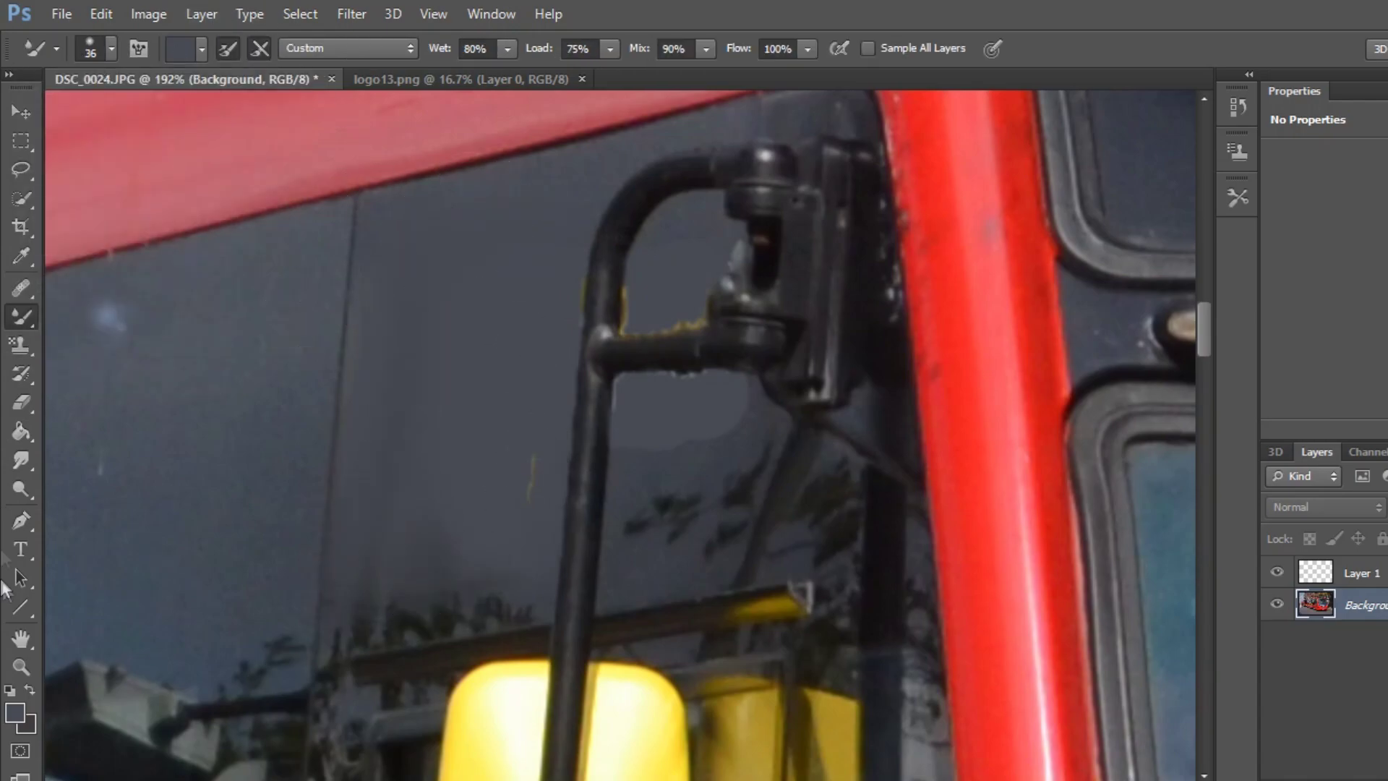
key("z")
key("ctrl+0")
left_click_drag(759, 581, 904, 579)
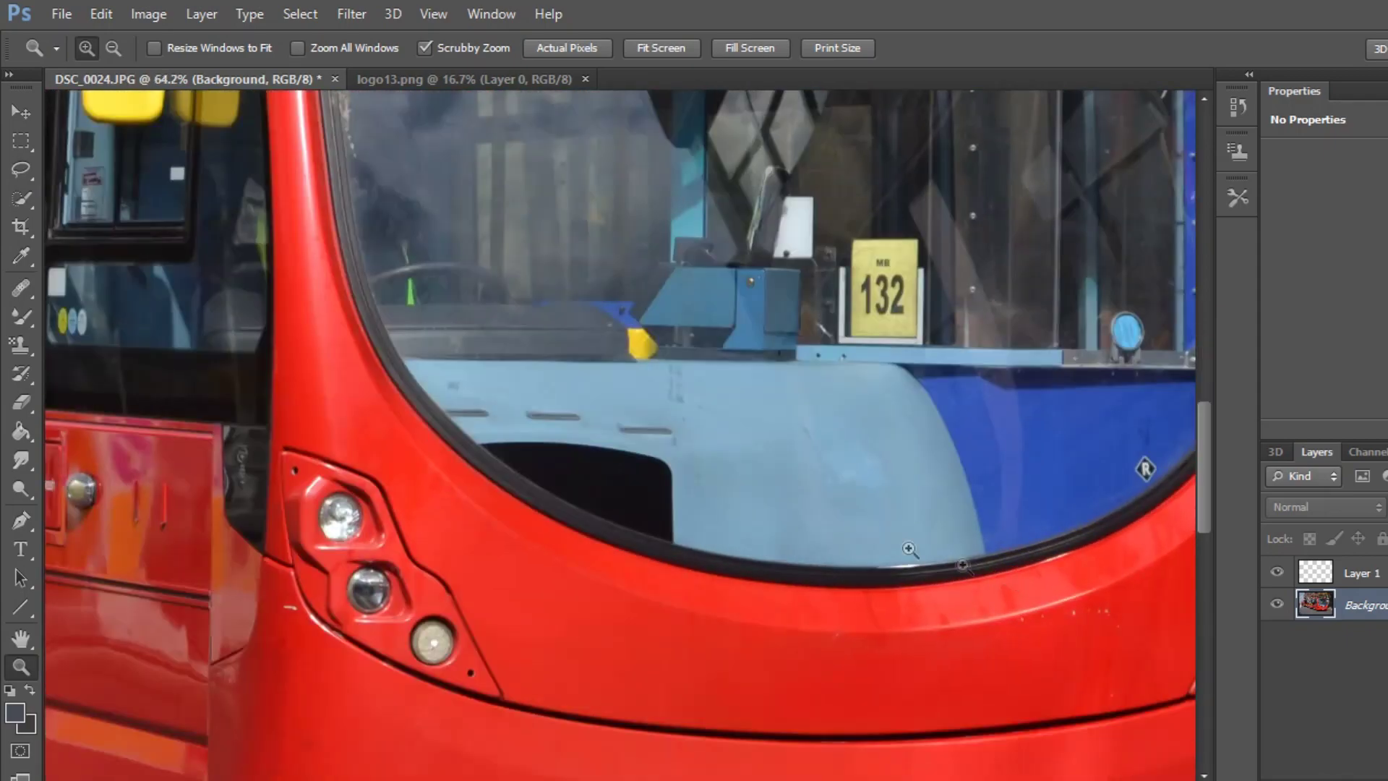
- Quick-select the dashboard and use Hue/Saturation to make it a saturated, darker blue
key("w")
scroll(639, 752, "down", 3)
left_click(149, 13)
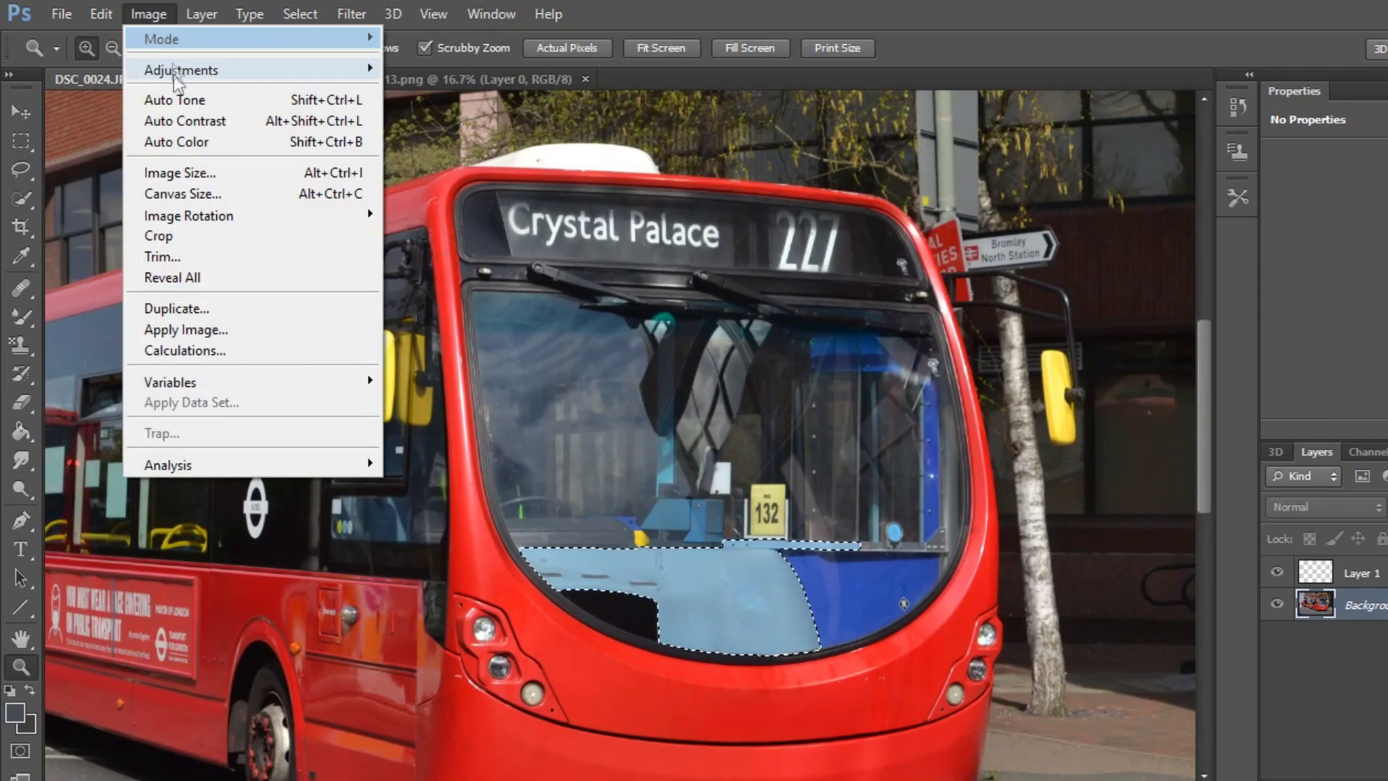
left_click(434, 148)
left_click_drag(1177, 377, 1178, 371)
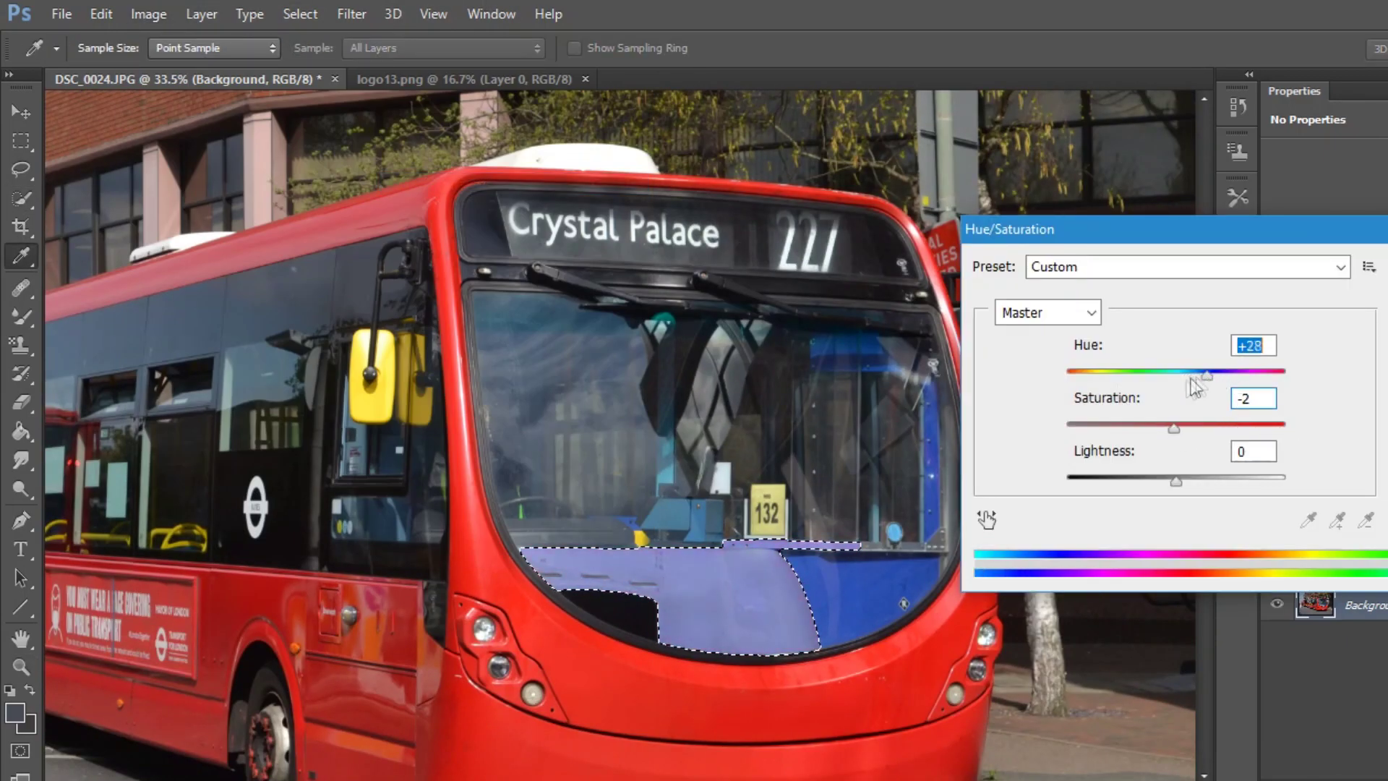
left_click_drag(1173, 426, 1229, 426)
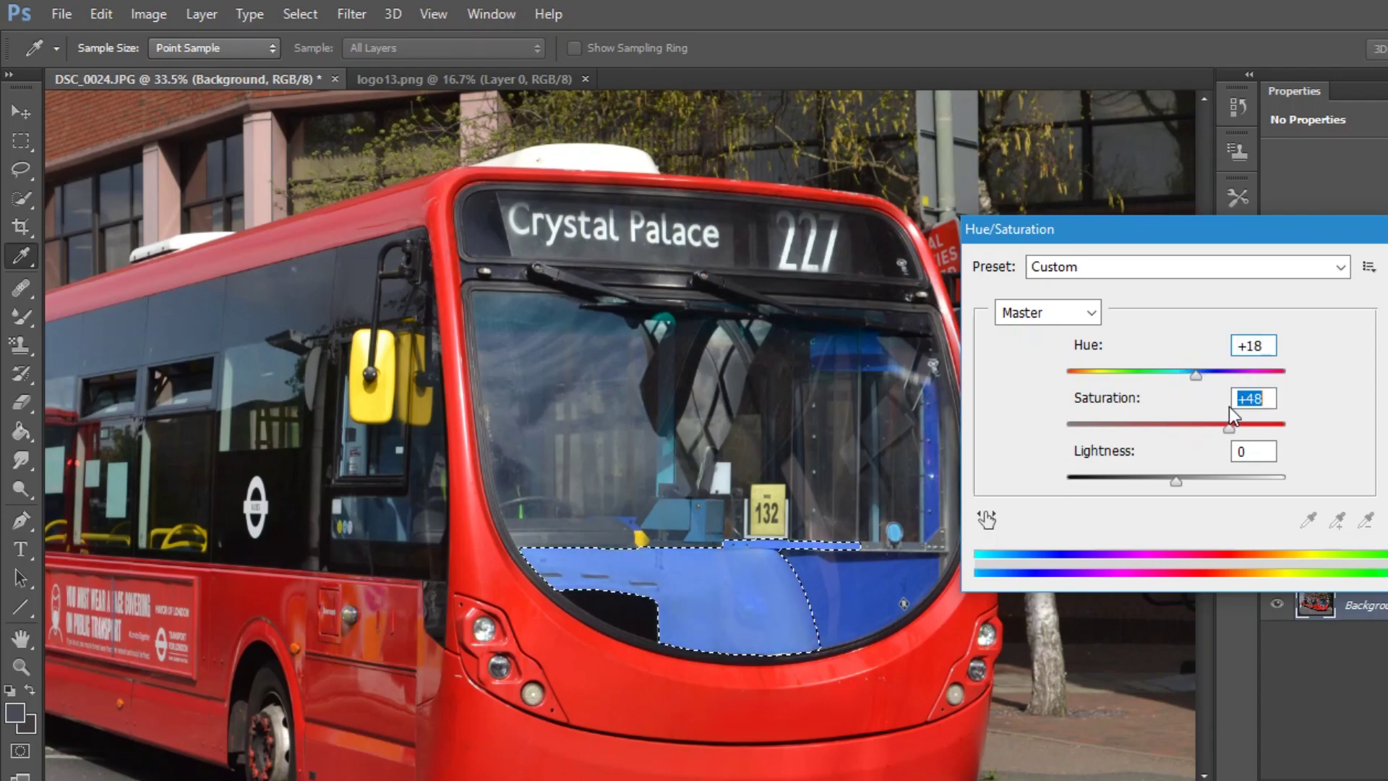
left_click_drag(1195, 376, 1209, 376)
left_click_drag(1229, 428, 1240, 428)
left_click_drag(1177, 481, 1165, 481)
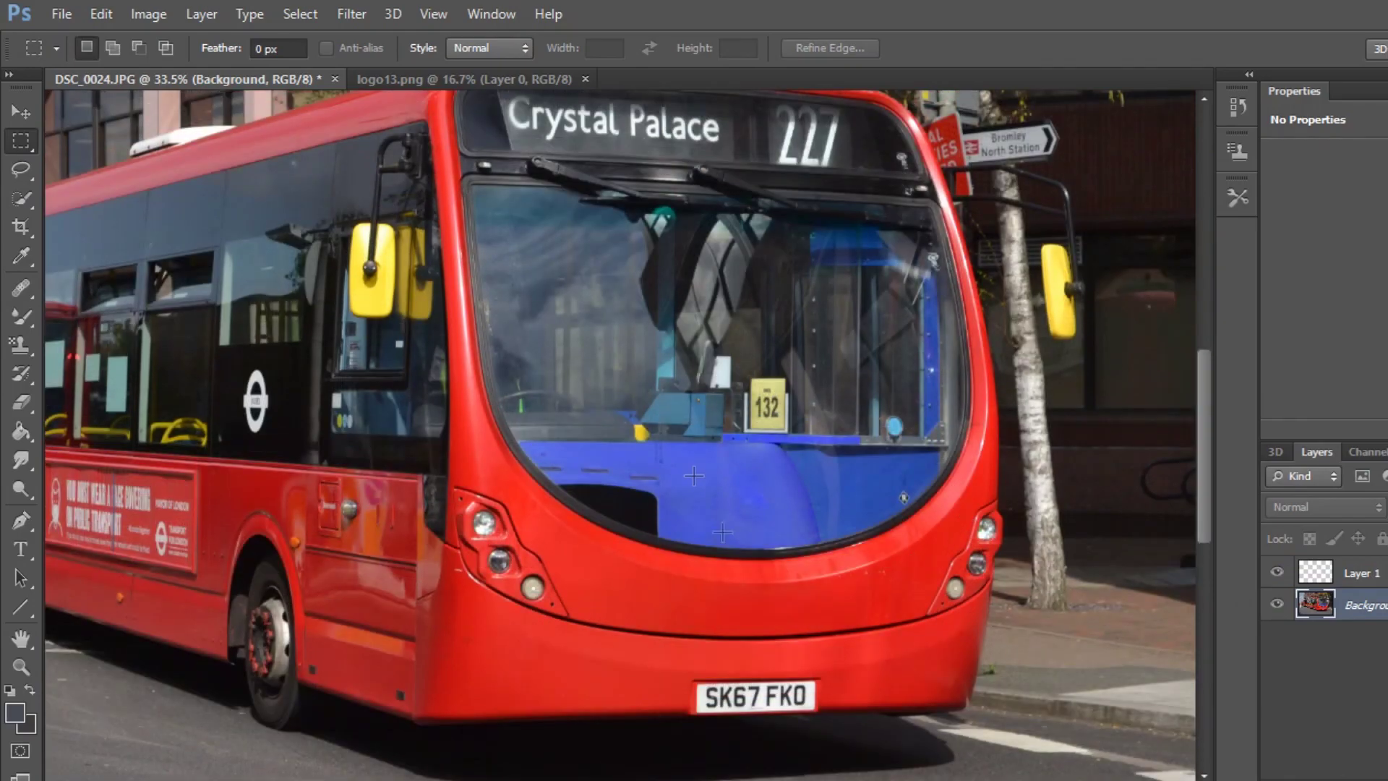
- Recolour the yellow dashboard item orange with Hue/Saturation
key("z")
left_click(655, 450)
key("w")
left_click(607, 396)
left_click(149, 14)
left_click(427, 185)
key("Return")
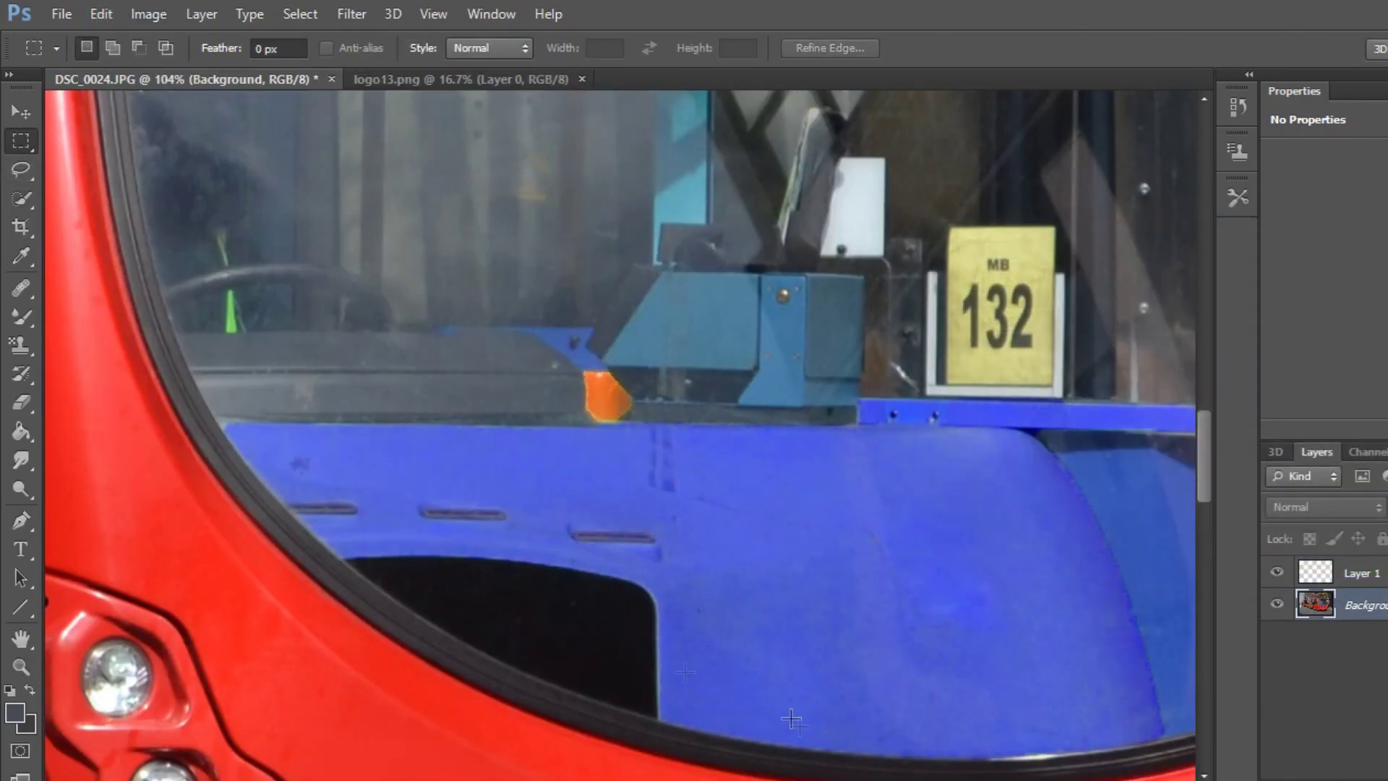
- Quick-select the yellow seats behind the side windows
key("z")
left_click(490, 437)
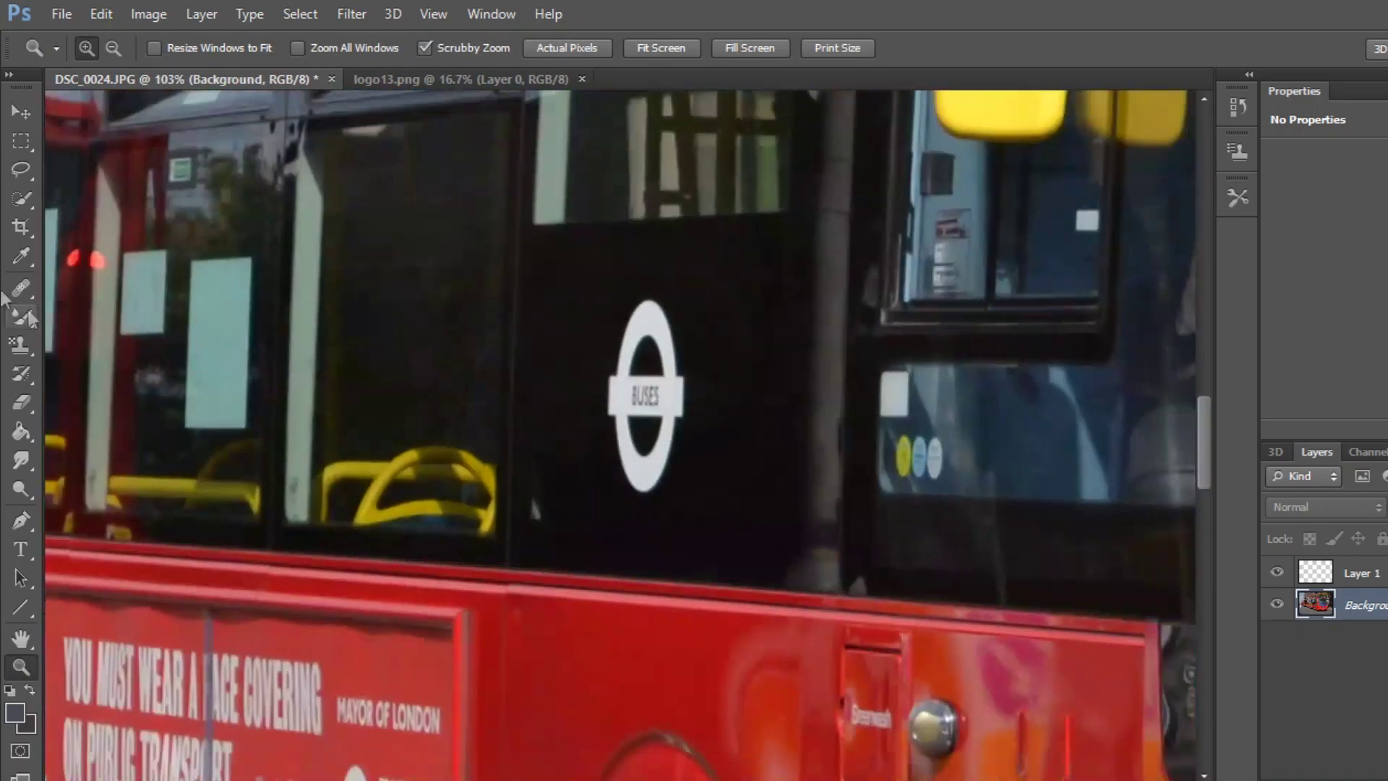
key("w")
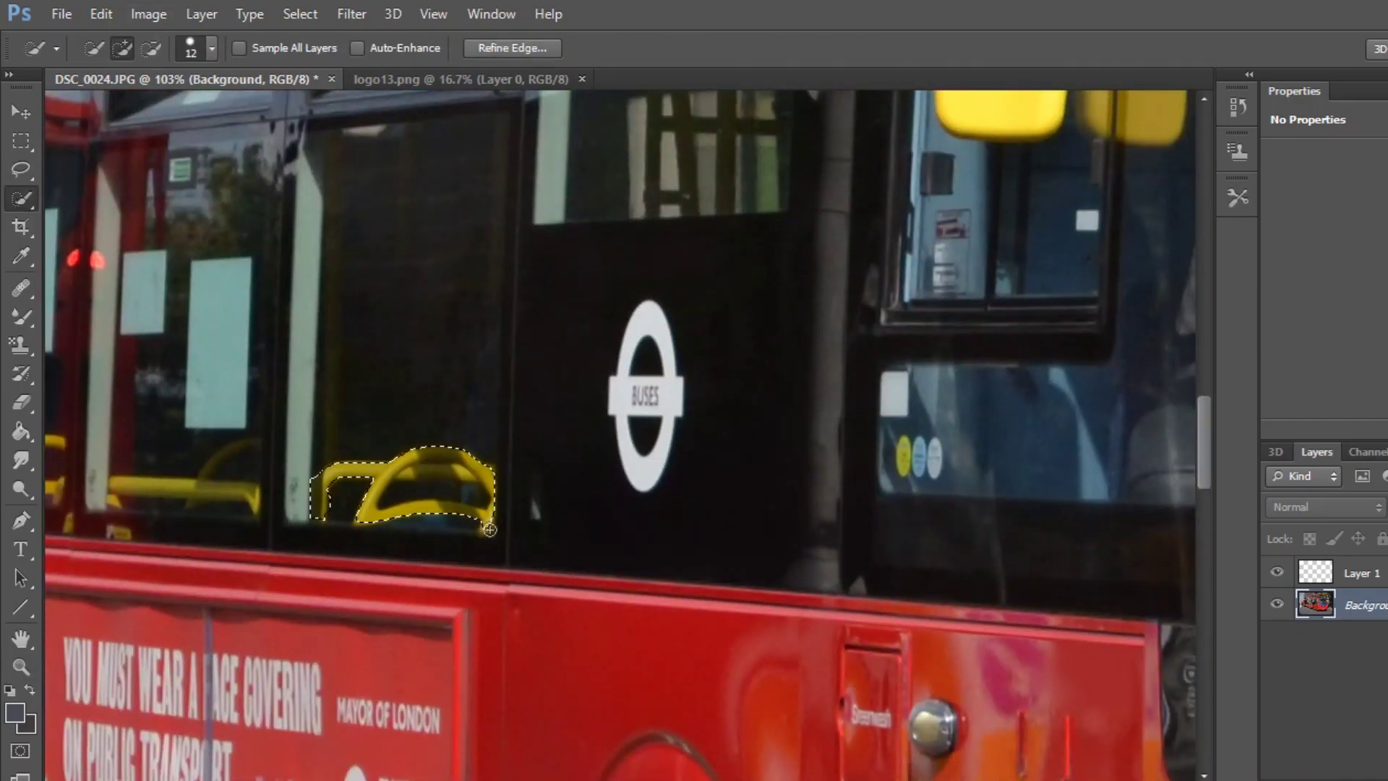
scroll(490, 529, "left", 10)
left_click(667, 484)
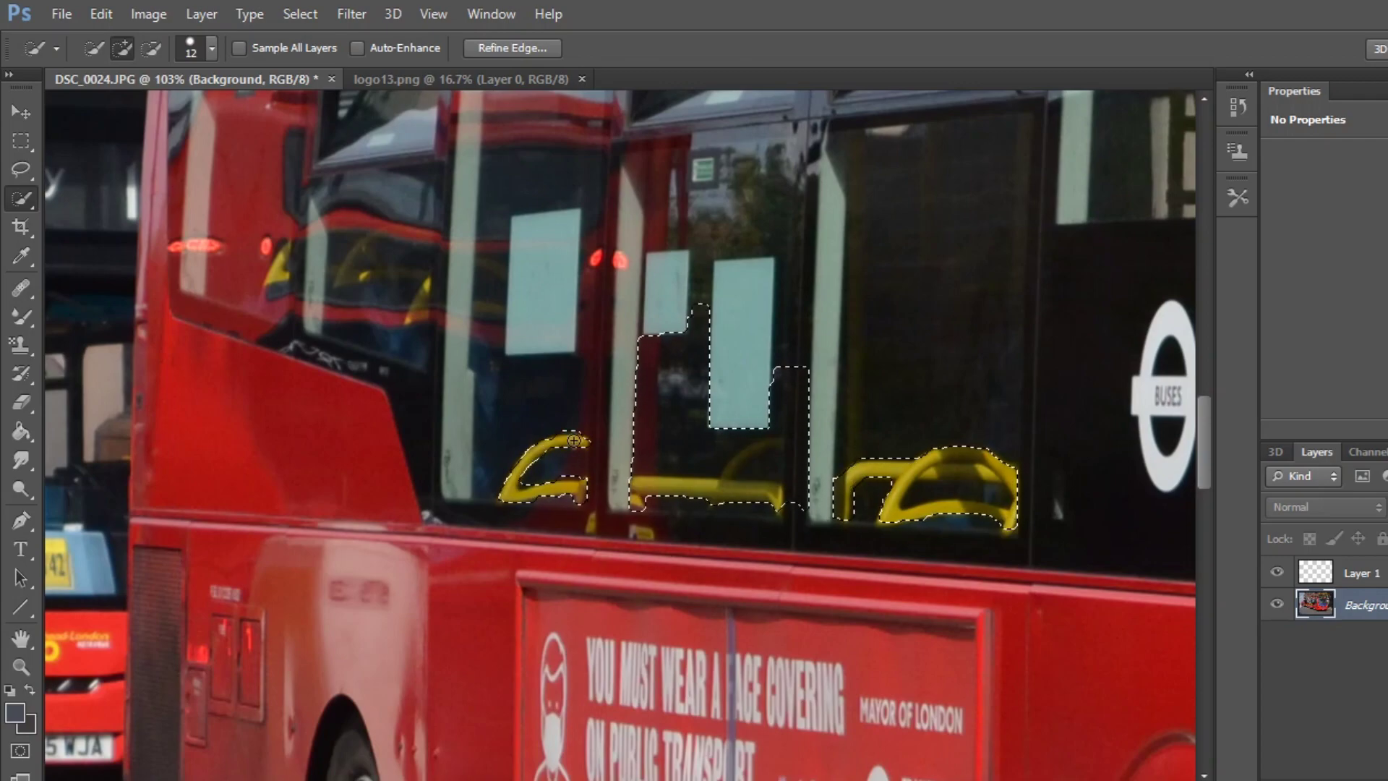
scroll(276, 381, "up", 2)
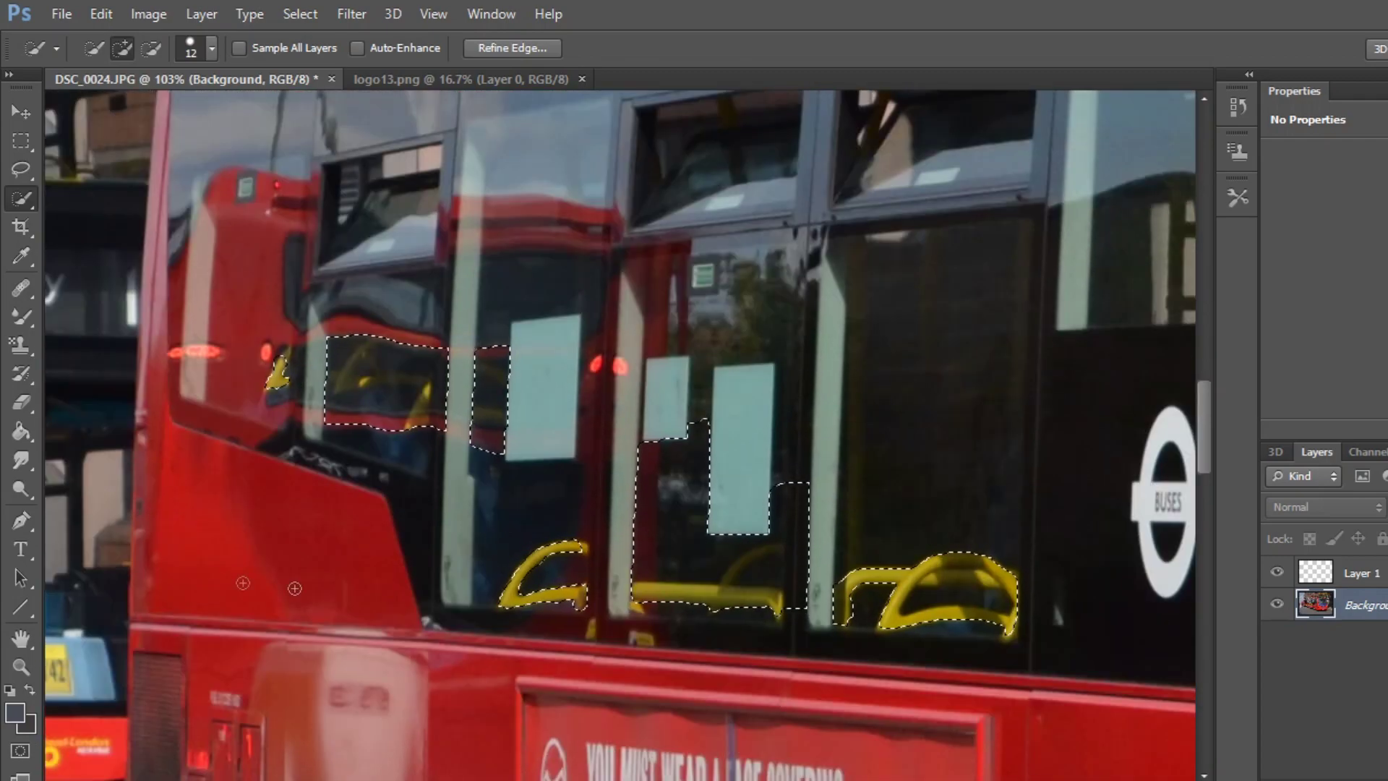
key("z")
left_click_drag(398, 587, 325, 586)
- Shift the selected seats to orange with a negative Hue in Hue/Saturation
left_click(148, 14)
left_click(557, 183)
left_click_drag(1145, 379, 1116, 376)
left_click_drag(1097, 233, 1021, 230)
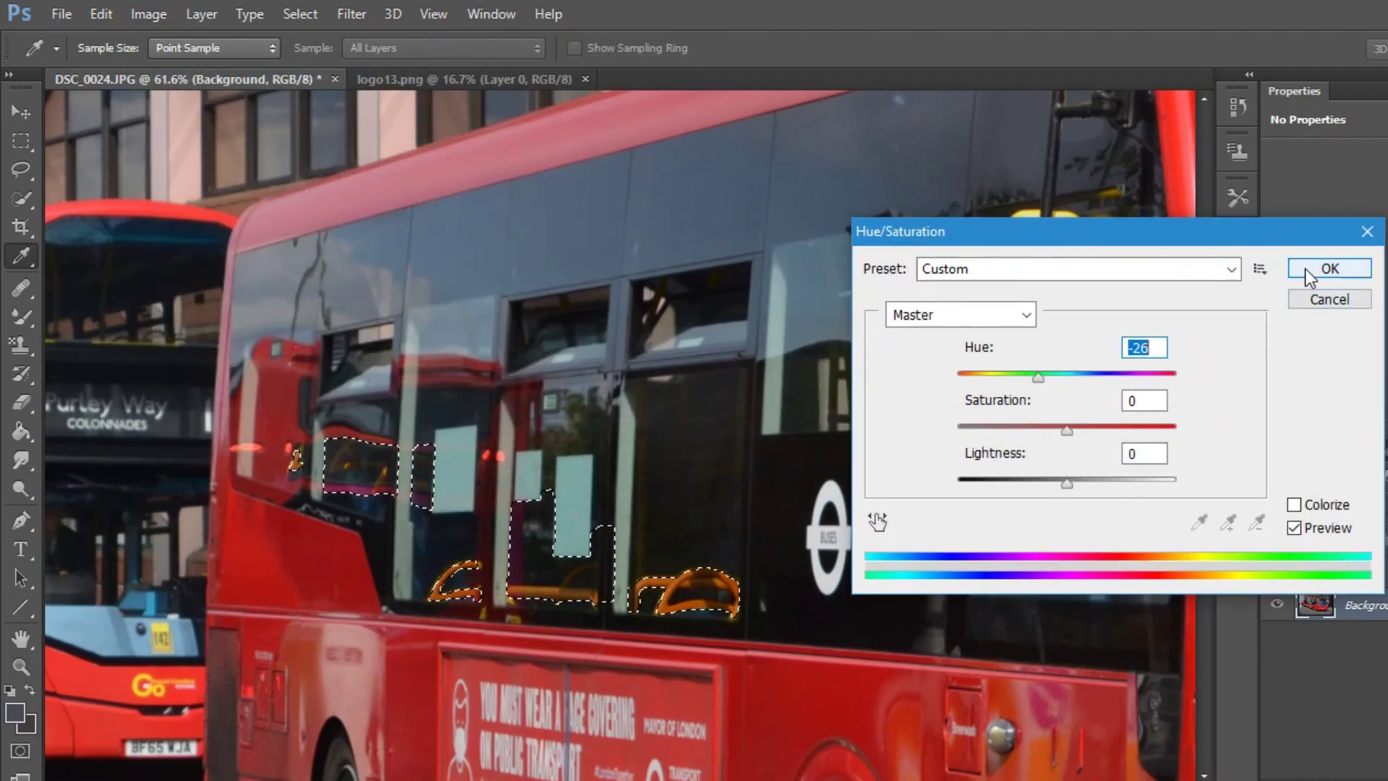
left_click(1329, 268)
key("z")
left_click(646, 42)
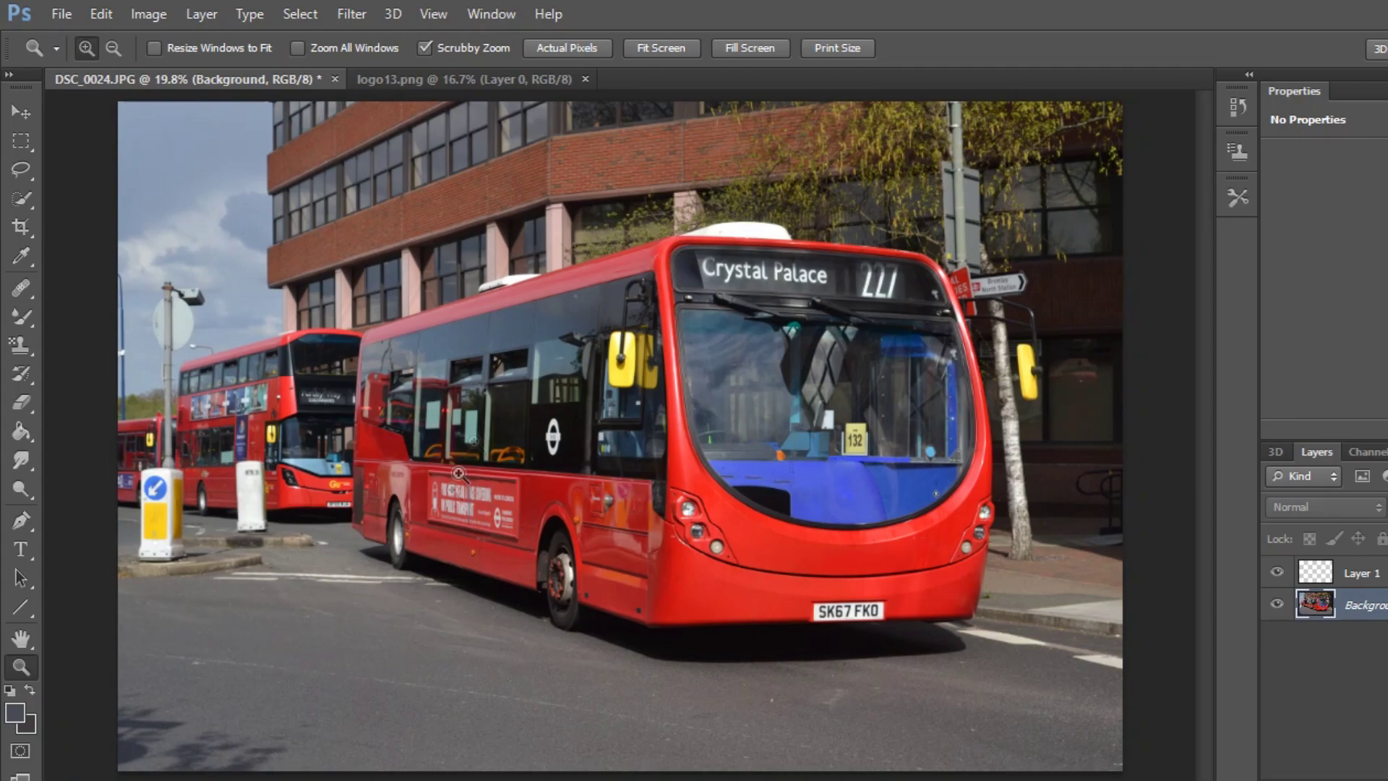
left_click(462, 79)
- Copy the Stagecoach logo onto the red front panel as Layer 2, scaled to fit
key("m")
left_click_drag(148, 284, 1150, 520)
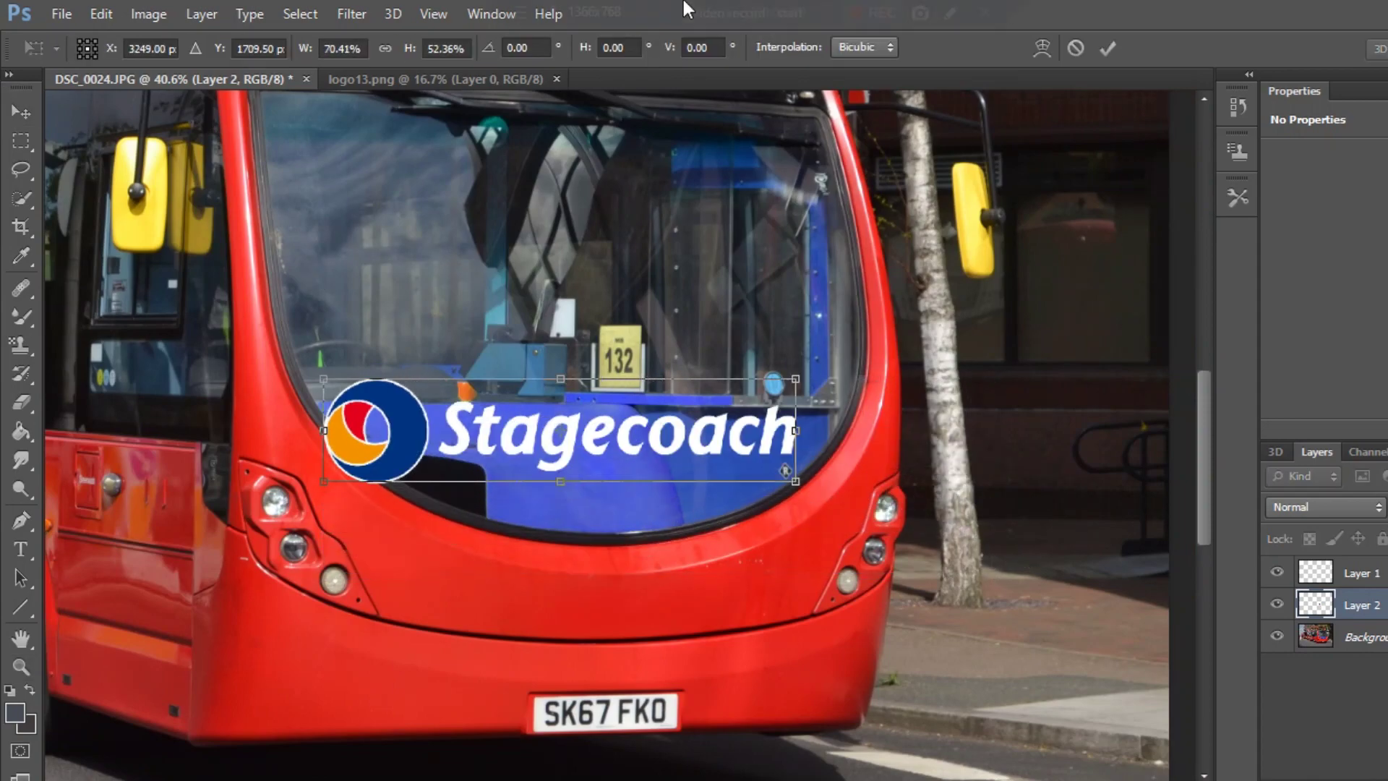
left_click_drag(723, 434, 813, 603)
left_click_drag(898, 600, 719, 600)
key("Return")
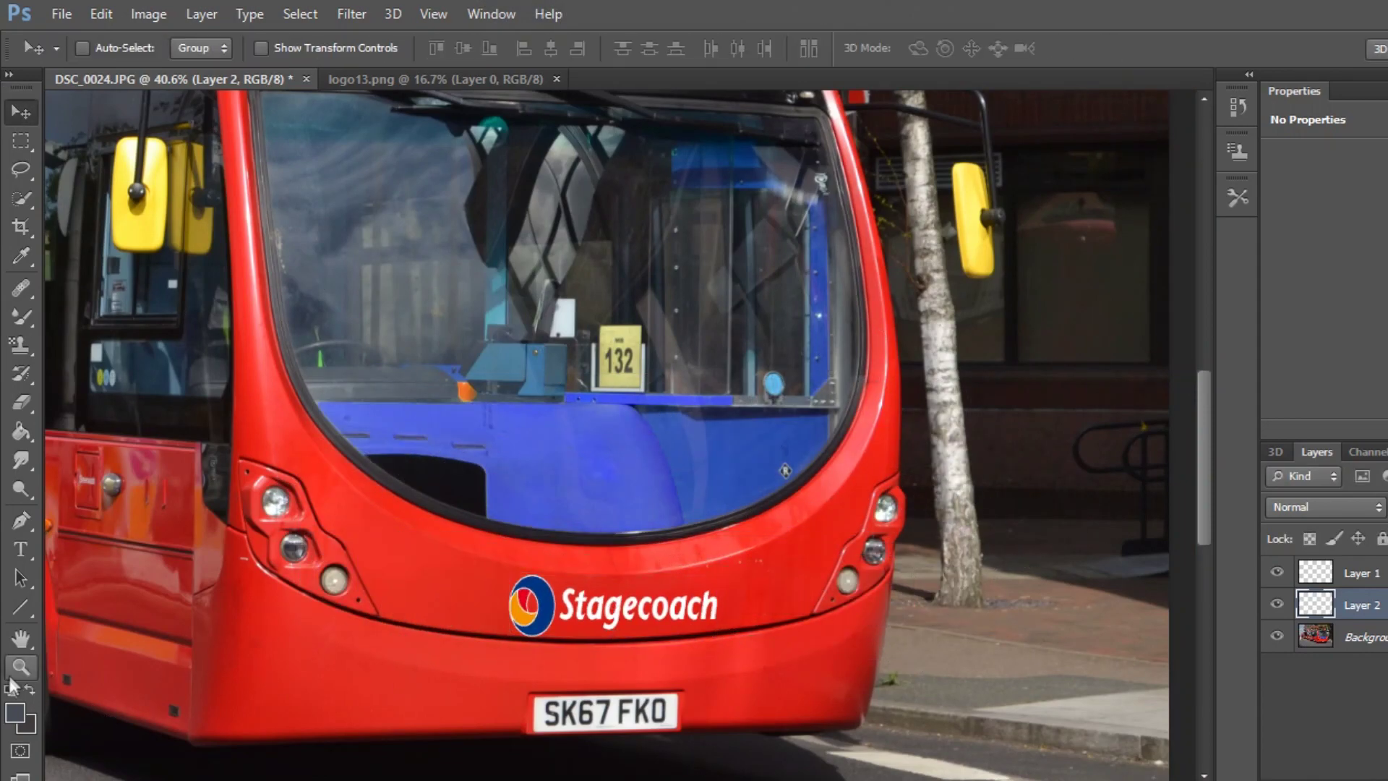
- Warp the front logo to follow the curve of the bus front
left_click(21, 666)
left_click_drag(510, 686, 549, 687)
key("v")
key("ctrl+t")
left_click_drag(806, 495, 813, 499)
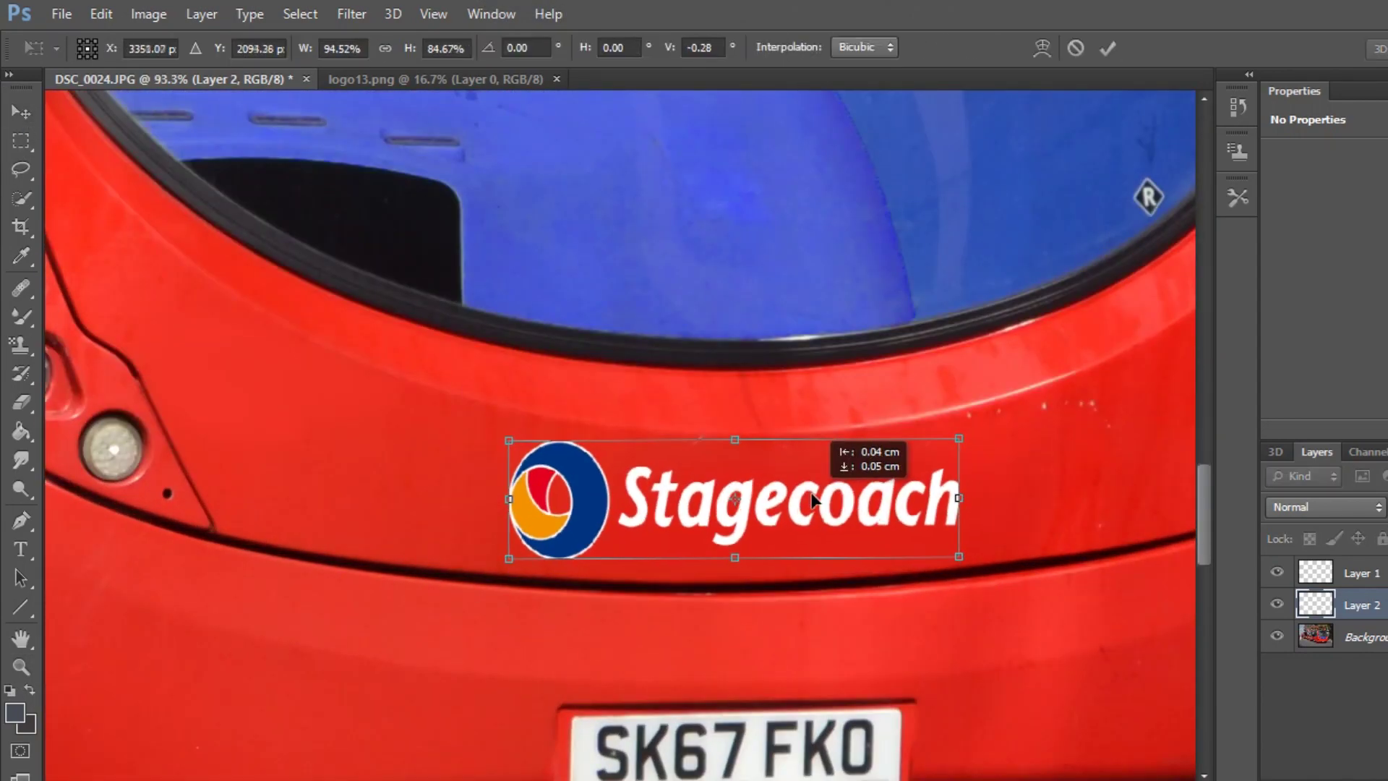
right_click(814, 498)
left_click(872, 286)
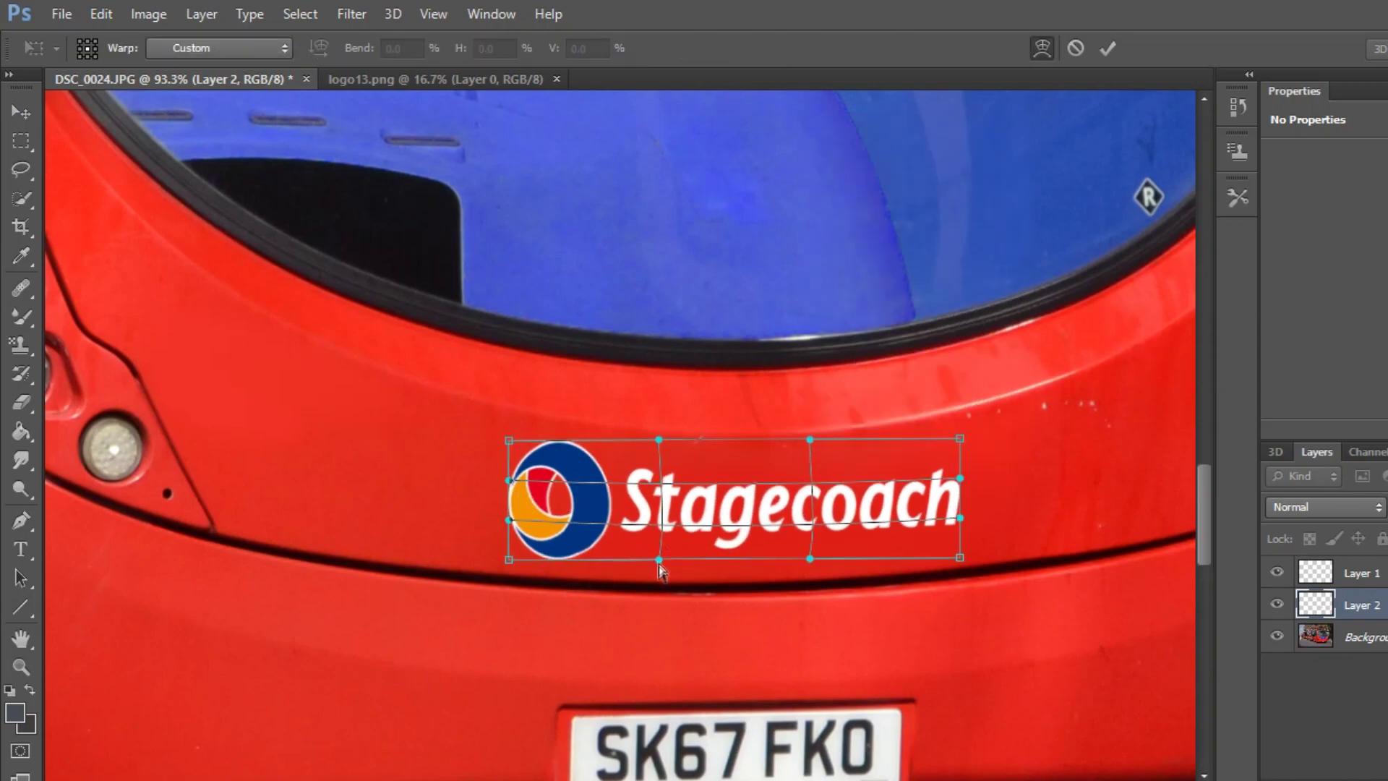
left_click(1108, 48)
- Centre the logo on the front panel below the windscreen and above the number plate
key("z")
left_click(657, 48)
left_click_drag(651, 405, 723, 405)
key("v")
left_click_drag(679, 345, 680, 347)
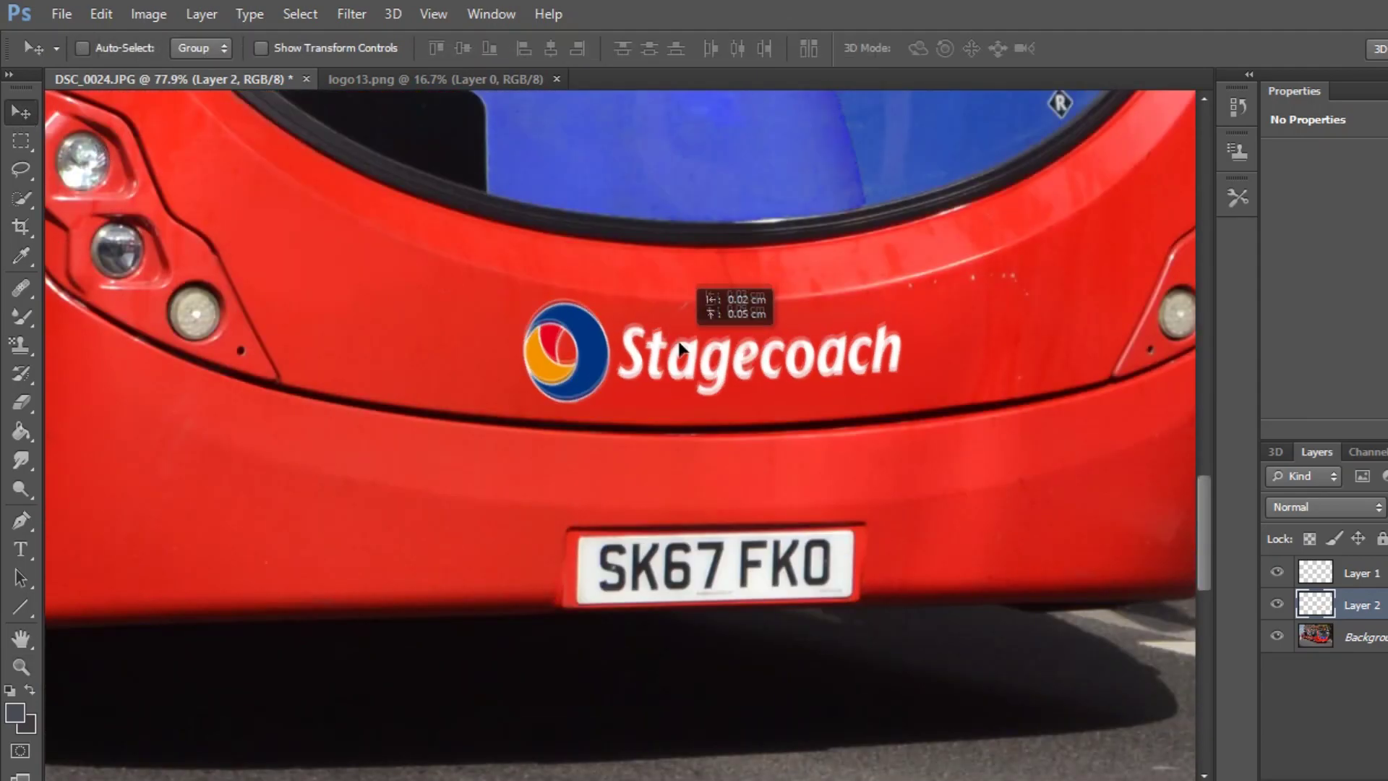
scroll(679, 347, "up", 3)
left_click(148, 14)
left_click(434, 180)
left_click(1326, 309)
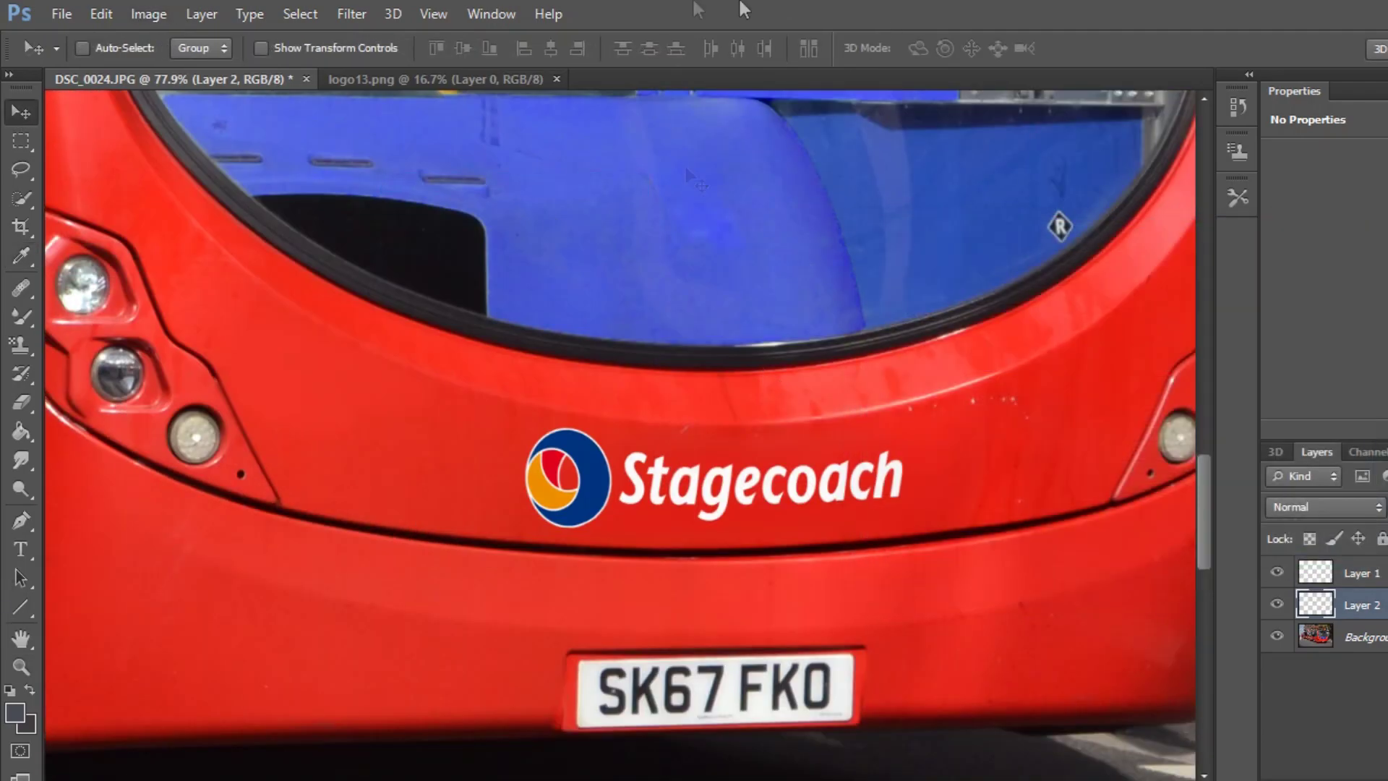
- Finalise the front logo's size with Free Transform and fit the photo on screen
key("z")
left_click(681, 45)
left_click_drag(650, 405, 723, 404)
key("v")
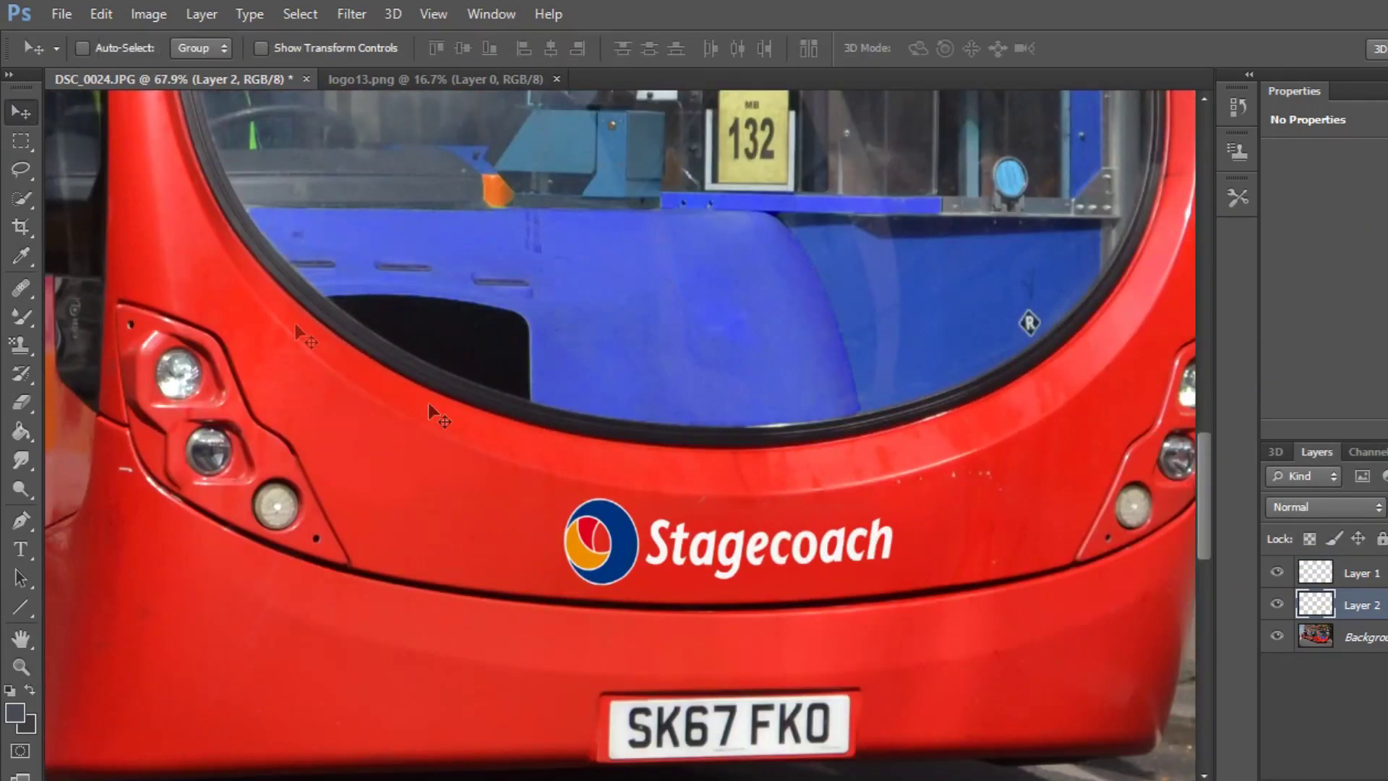
key("ctrl+t")
key("Return")
key("z")
key("ctrl+0")
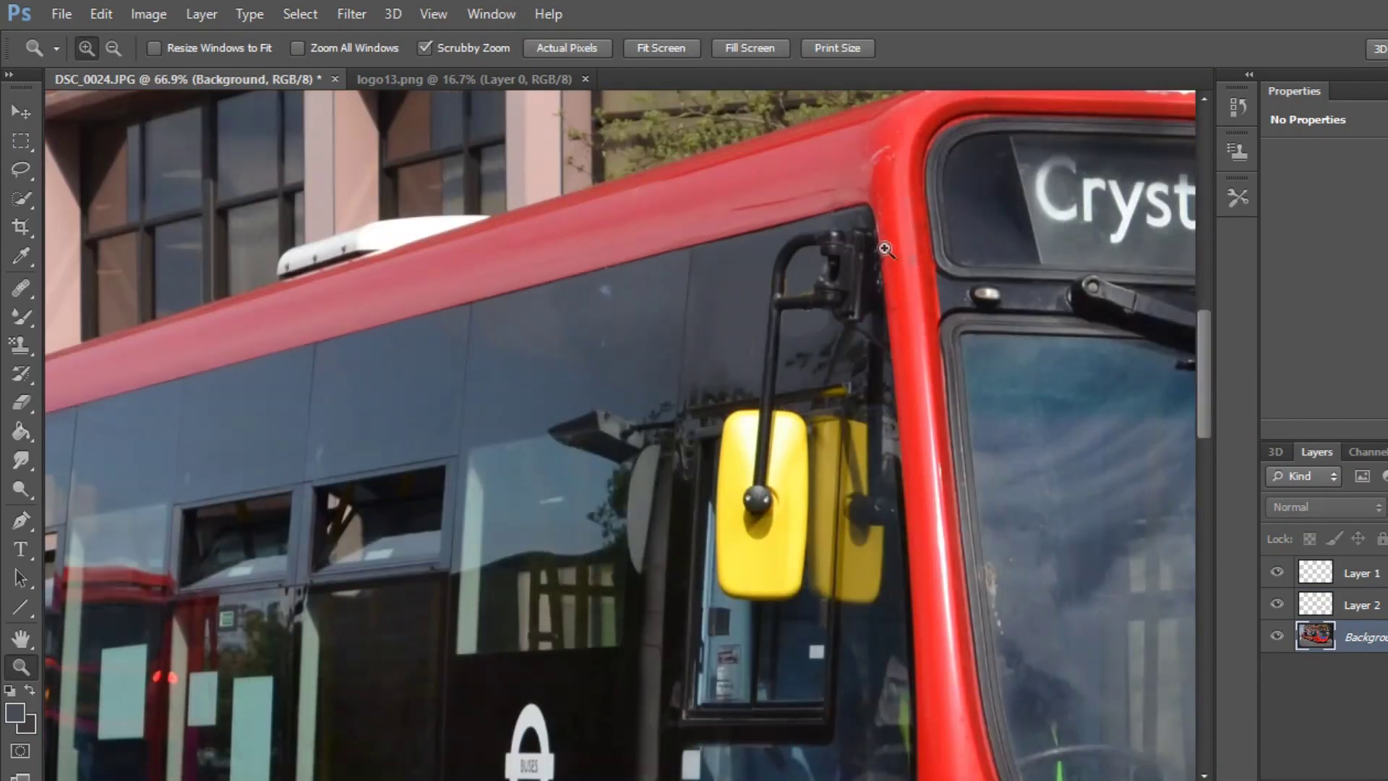
- Paste the Stagecoach logo as Layer 3 on the bus side, scaled to about a third
left_click_drag(572, 279, 727, 389)
key("ctrl+v")
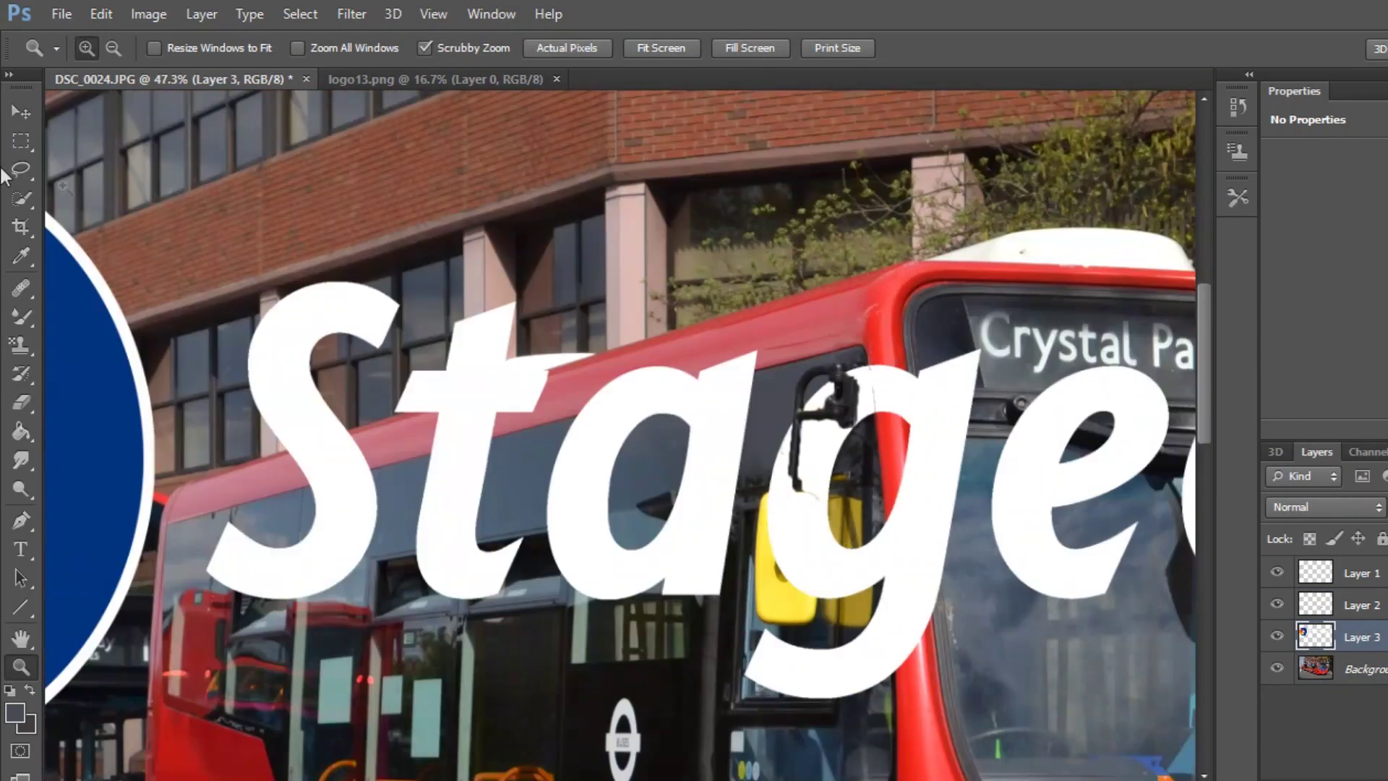
key("ctrl+t")
mouse_move(1014, 493)
left_mouse_down()
mouse_move(595, 430)
mouse_move(637, 407)
mouse_move(795, 426)
left_mouse_up()
left_click(1107, 48)
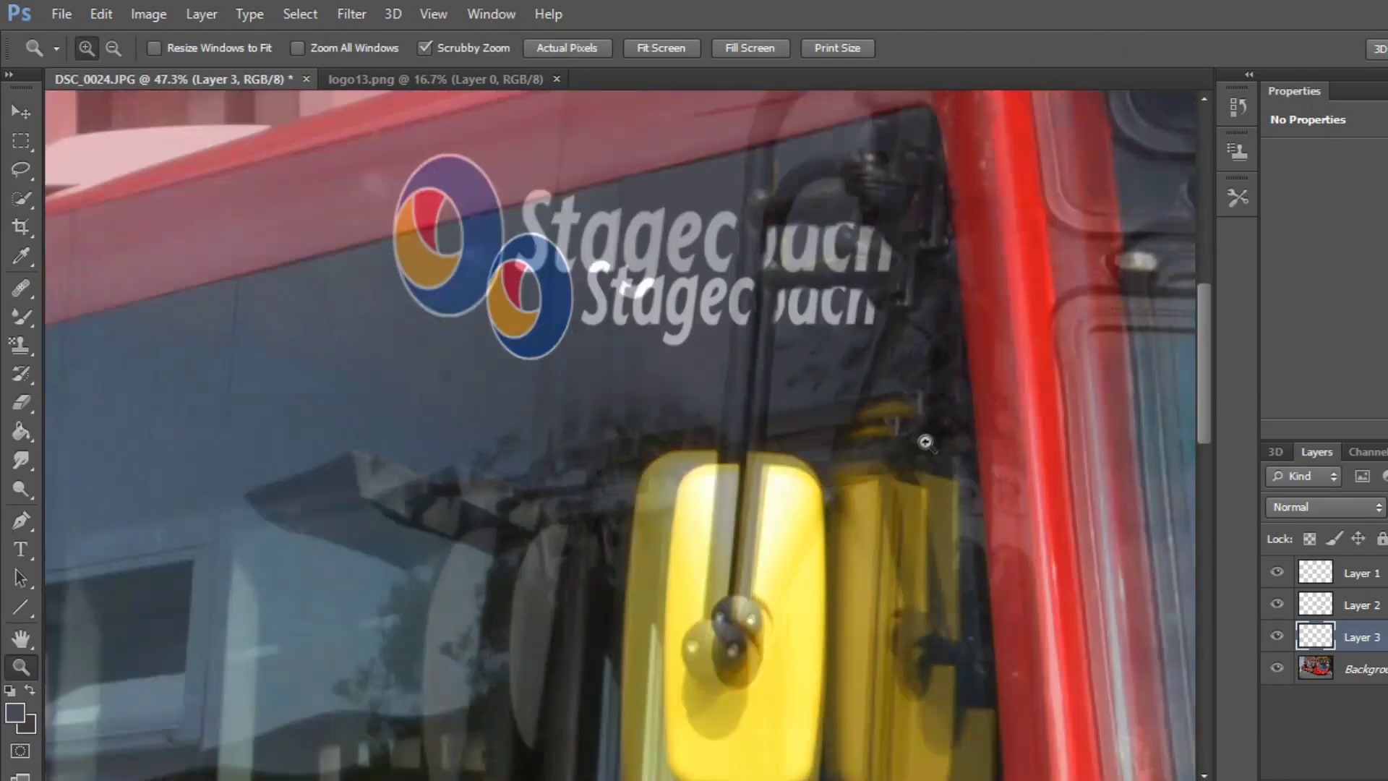
- Skew the window logo to follow the roofline and nudge it into place
left_click(9, 106)
key("ctrl+t")
left_click_drag(911, 550, 931, 603)
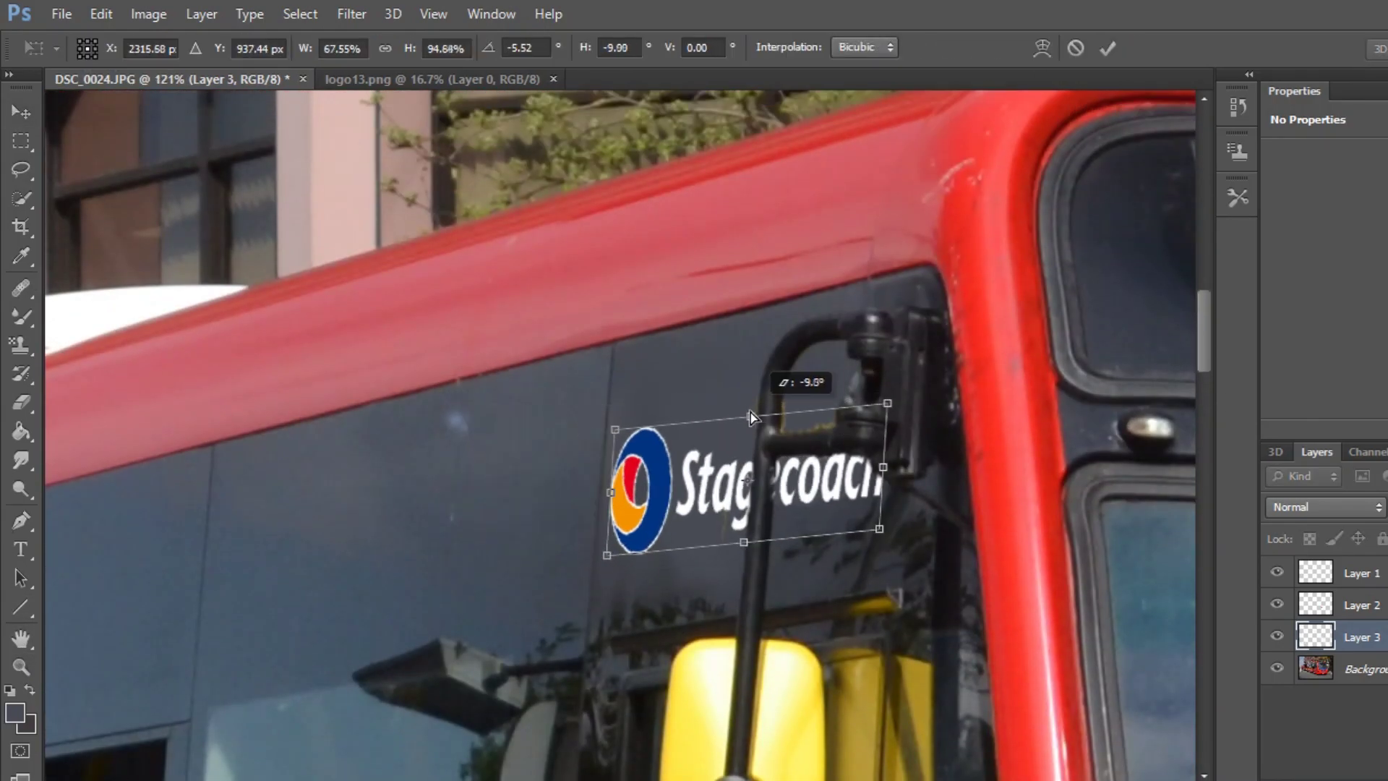
left_click_drag(613, 497, 613, 519)
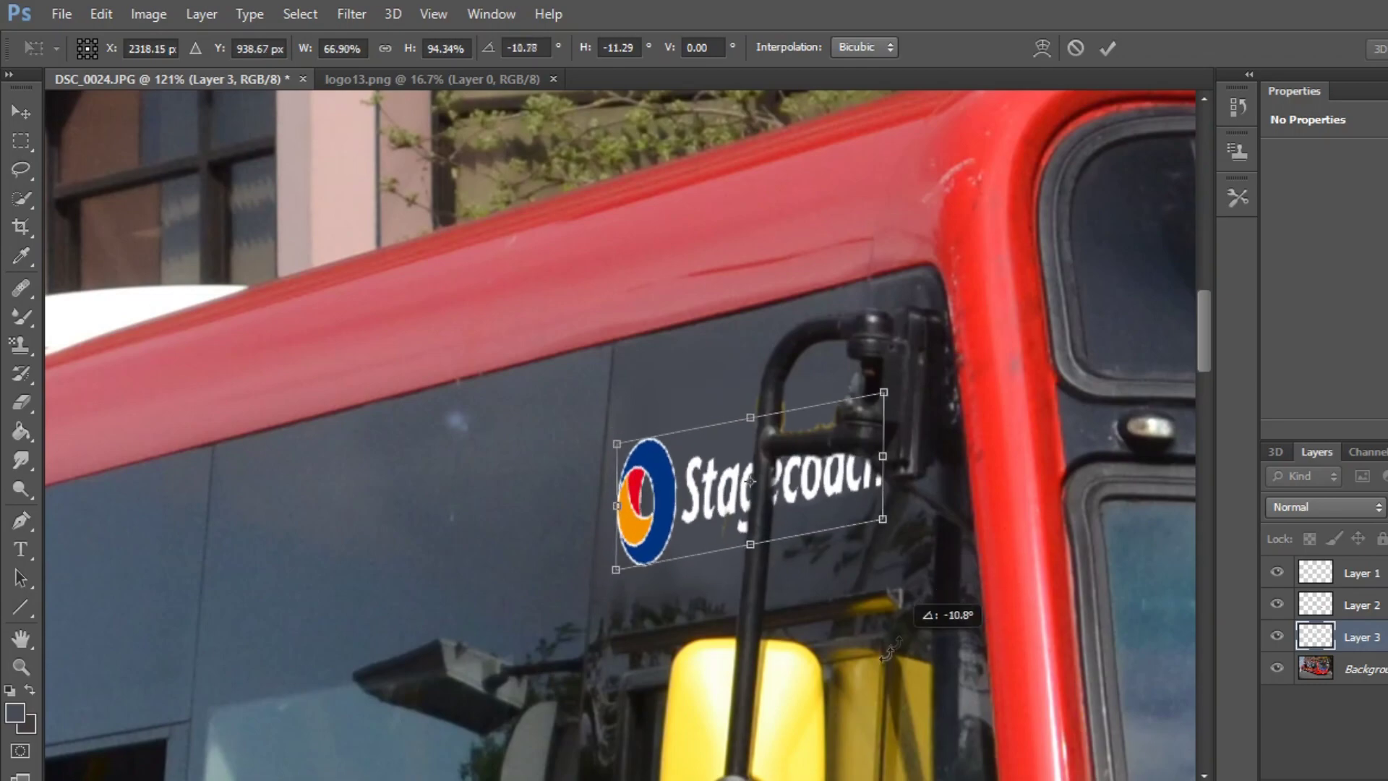
left_click_drag(766, 463, 758, 452)
key("Return")
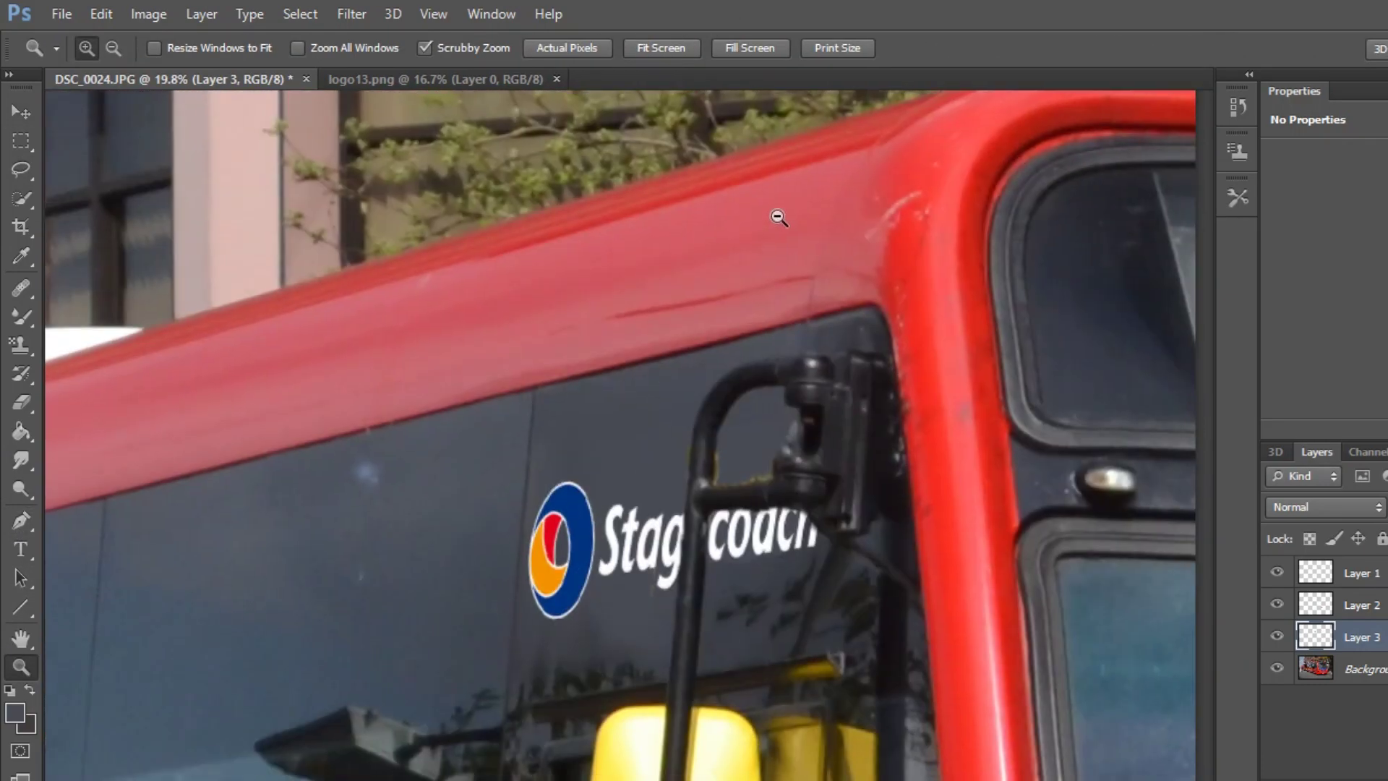
- Reduce the window logo's slant to about -2.5° and fit the photo on screen
key("v")
key("ctrl+t")
left_click_drag(807, 540, 808, 529)
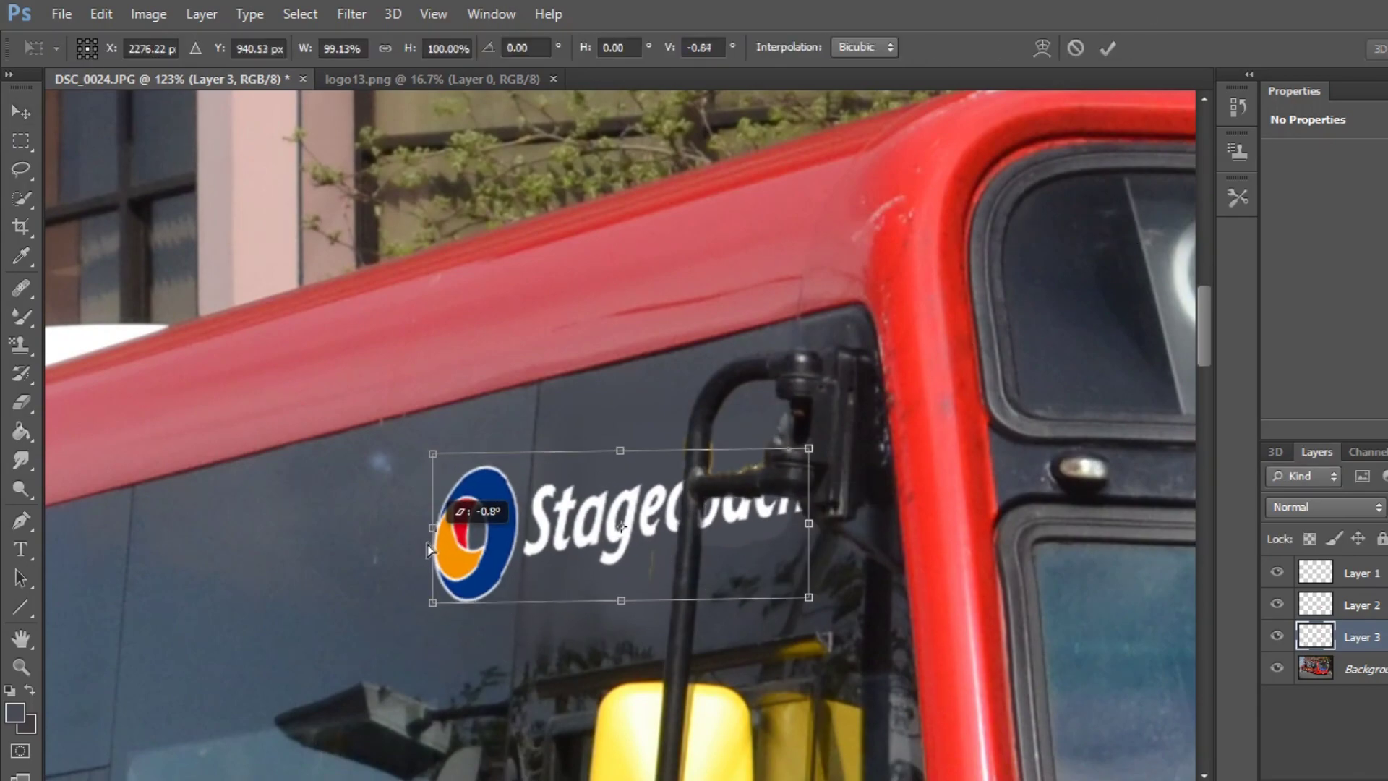
key("Return")
key("z")
left_click(670, 42)
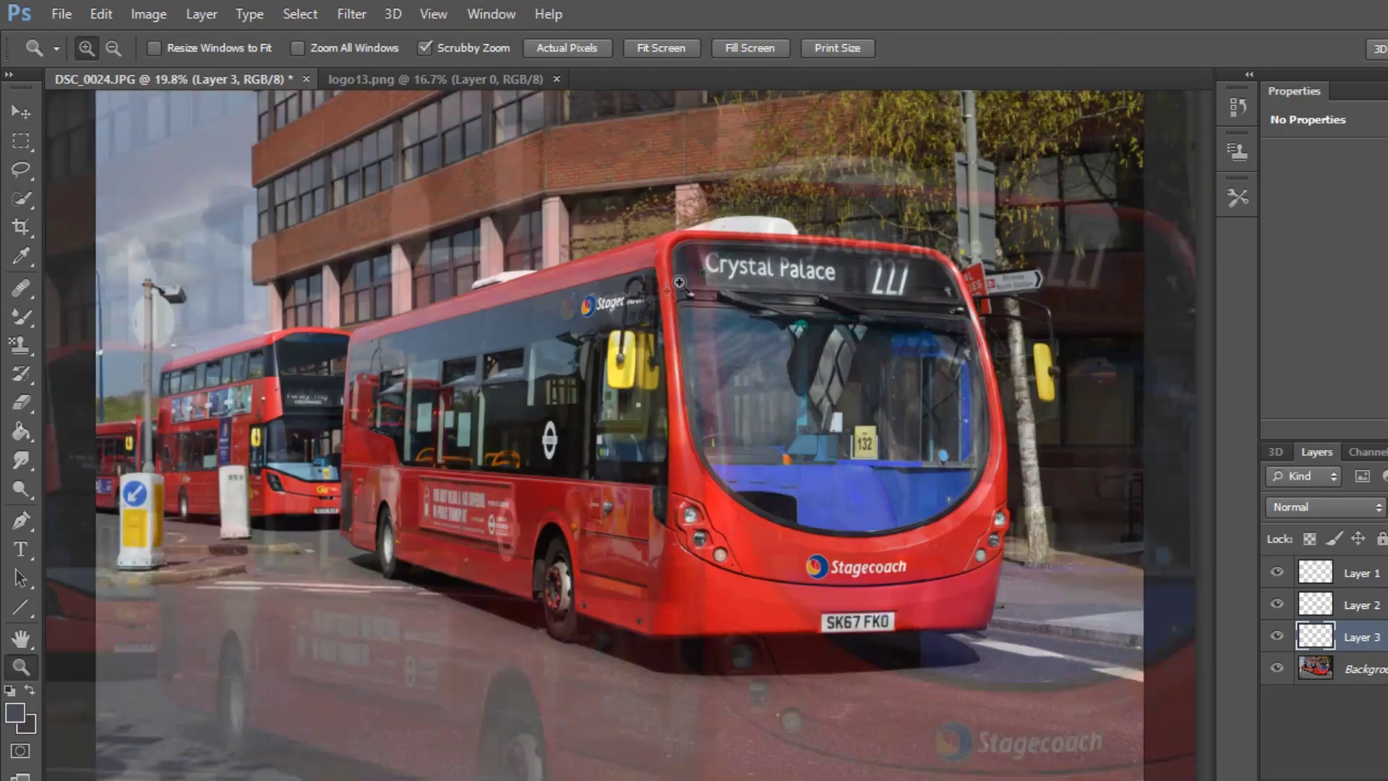
- Cut the circular emblem from the window logo, paste it after the wordmark and merge it down
key("m")
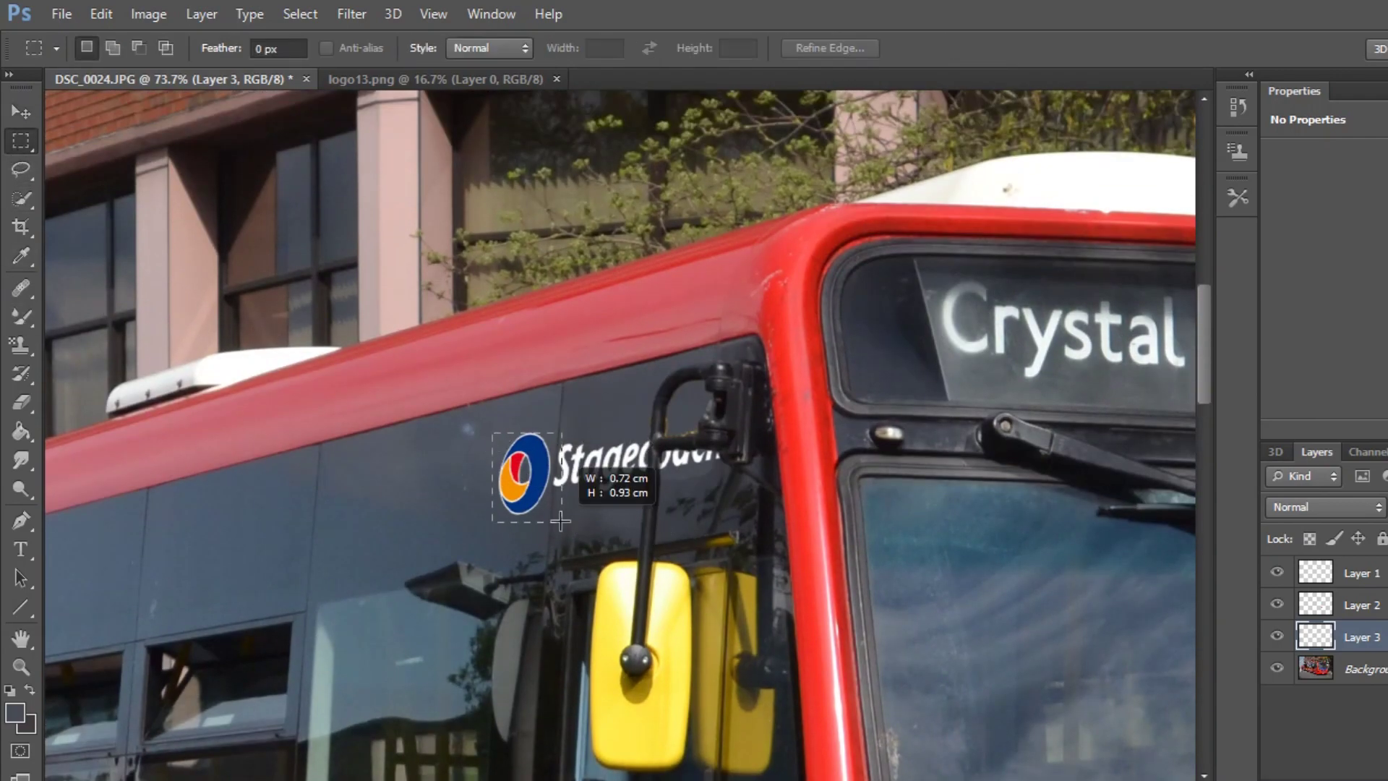
left_click_drag(390, 470, 647, 413)
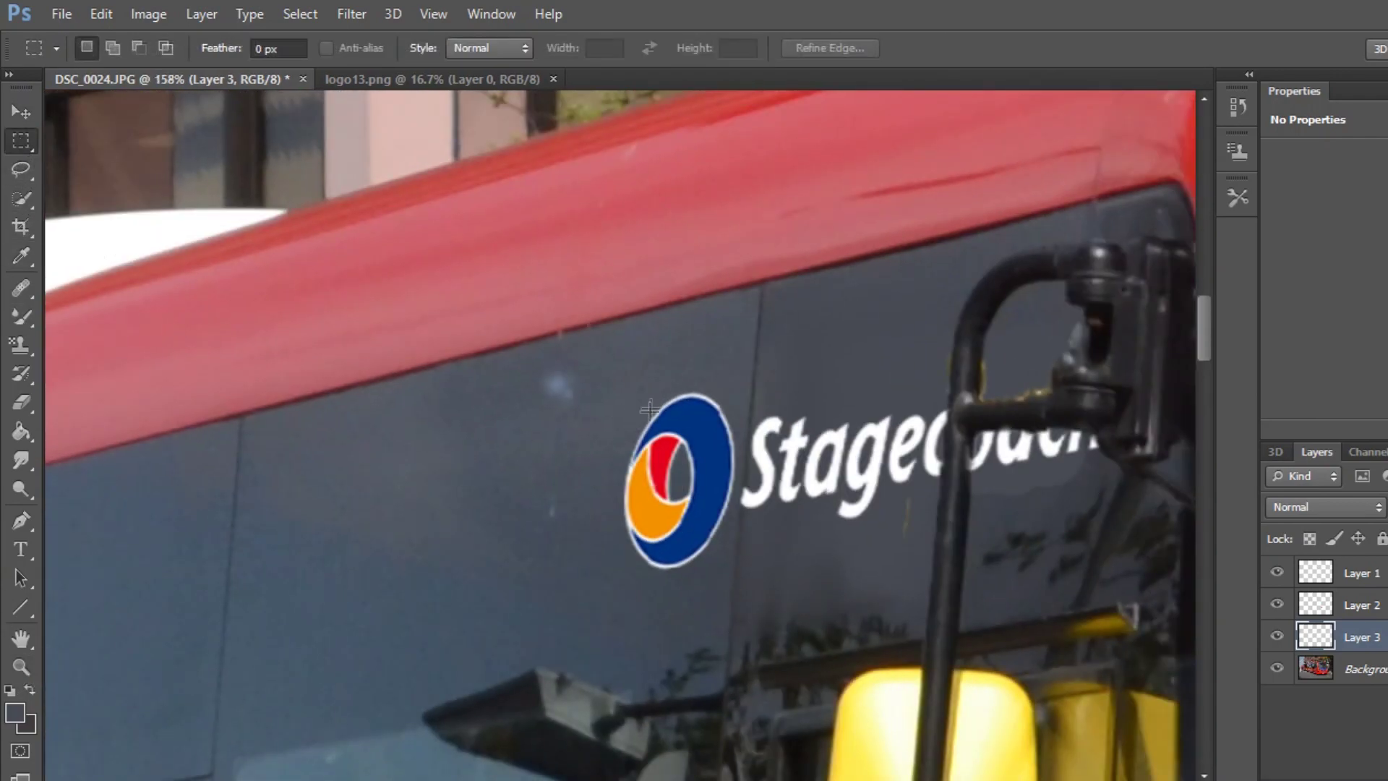
mouse_move(739, 604)
left_mouse_down()
mouse_move(448, 376)
mouse_move(561, 397)
left_mouse_up()
key("Delete")
key("v")
right_click(1352, 636)
left_click(998, 195)
- Scale the window logo smaller and skew it to match the window's slant
left_click(21, 666)
left_click(672, 49)
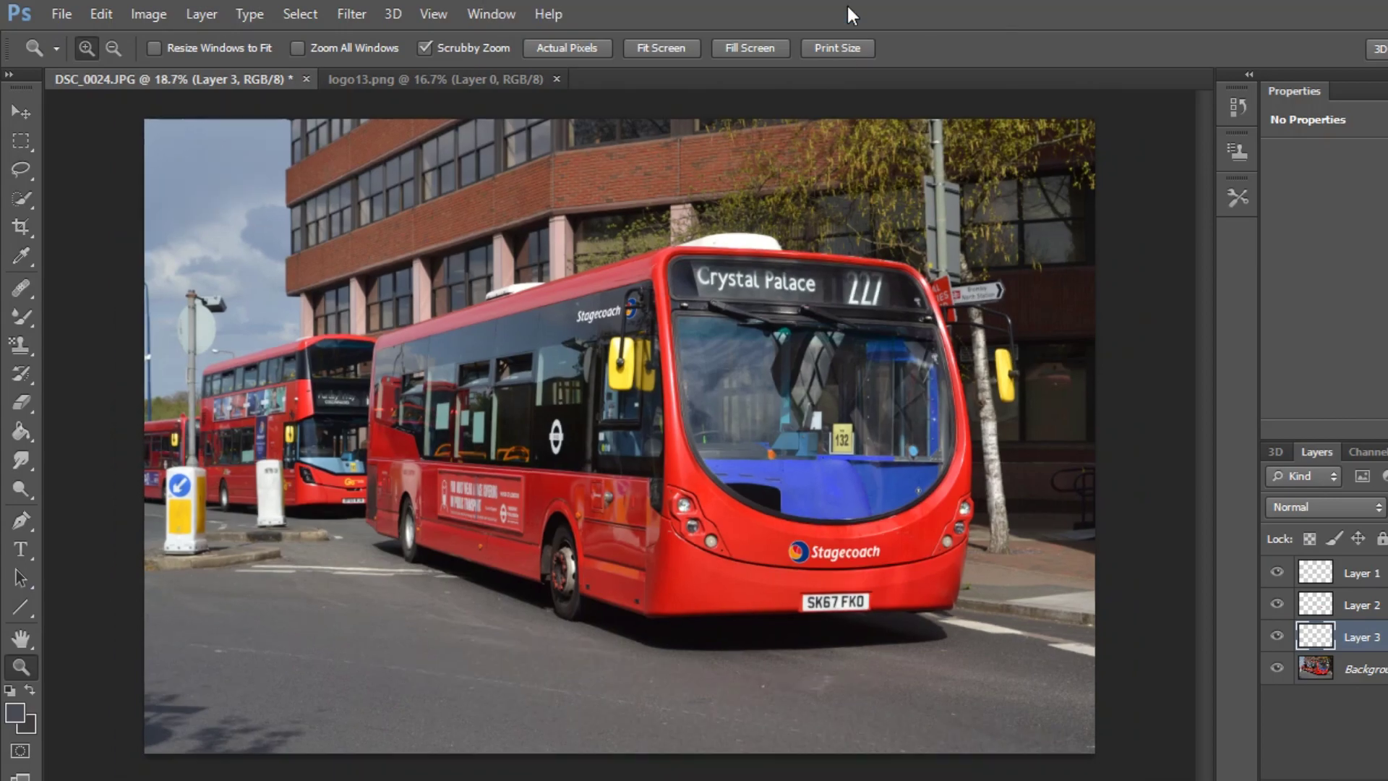
left_click_drag(640, 274, 708, 273)
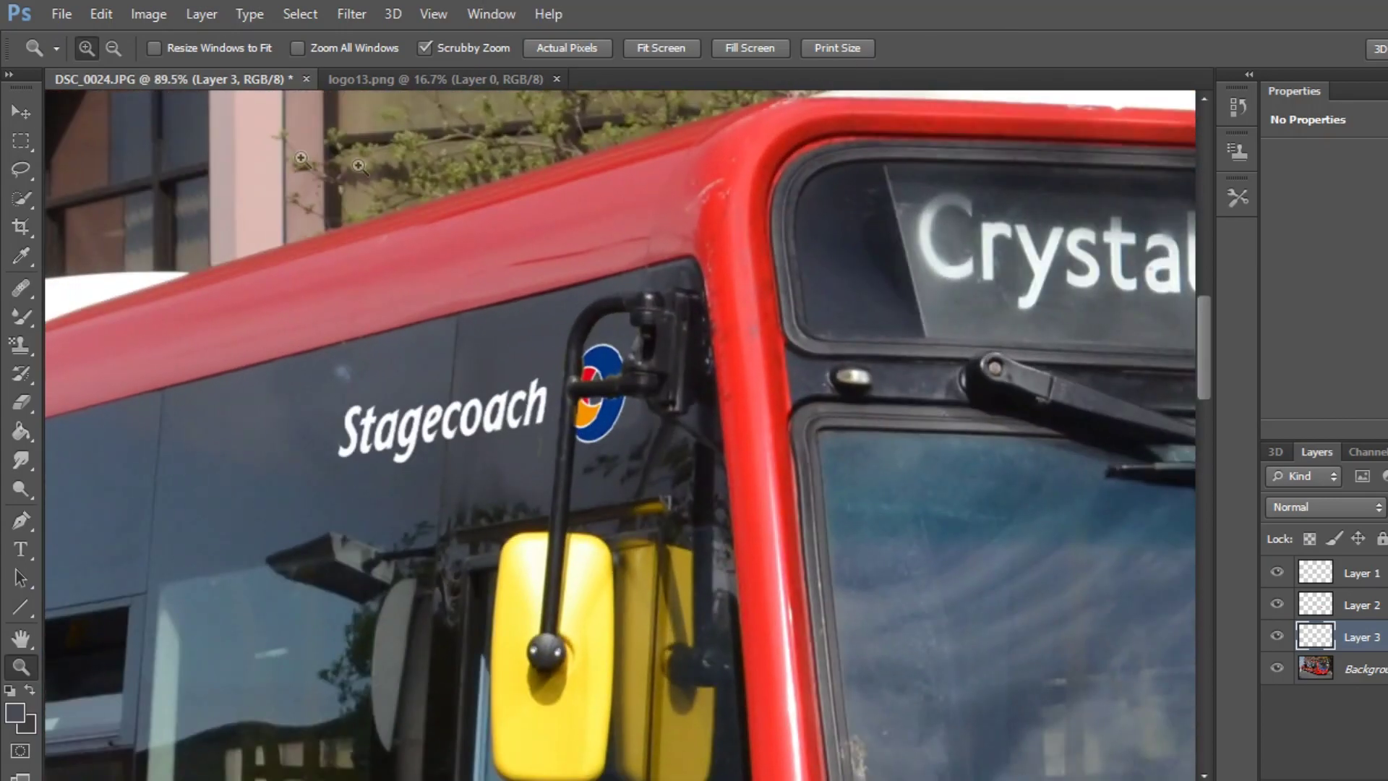
key("ctrl+t")
left_click_drag(488, 469, 480, 484)
left_click_drag(345, 473, 418, 434)
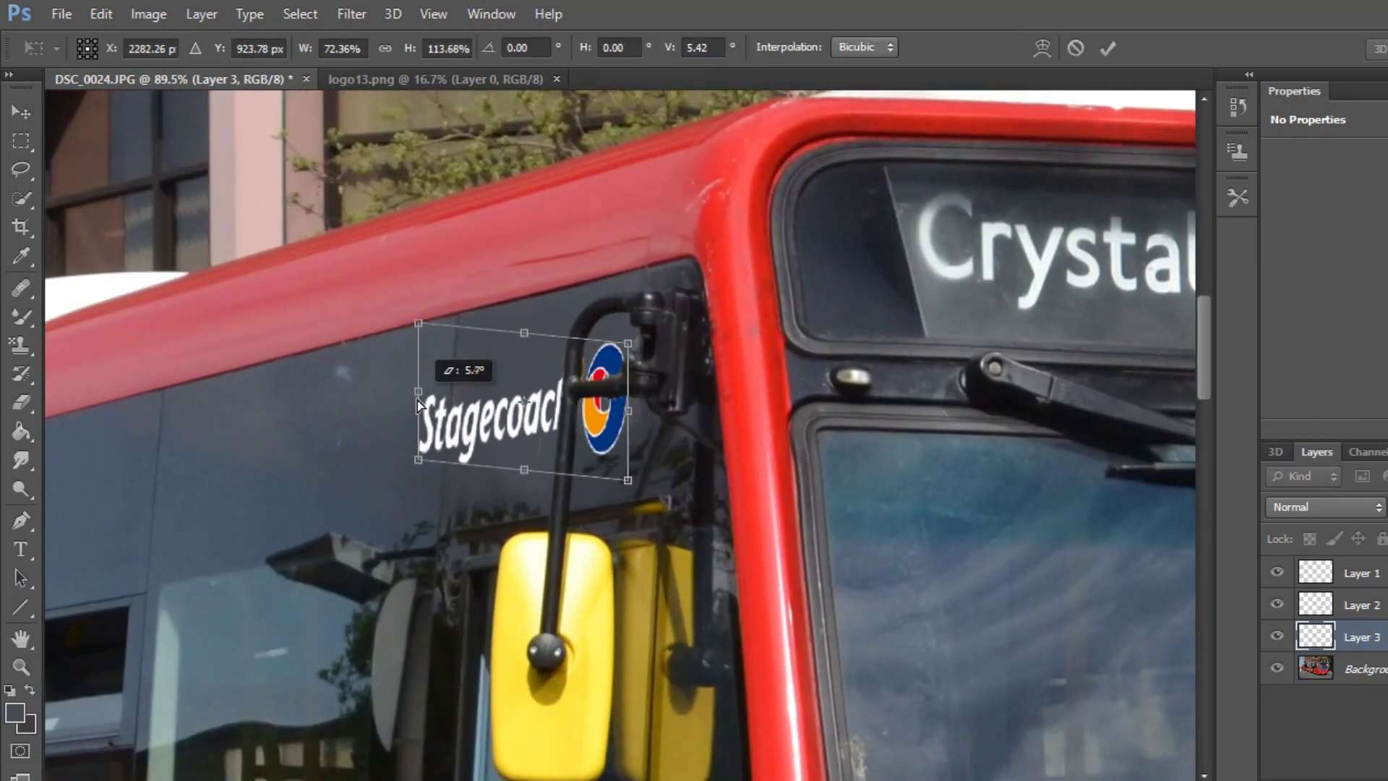
key("Return")
- Move the Stagecoach logo layer onto the lower red side panel
key("z")
left_click(663, 48)
left_click_drag(621, 362, 694, 361)
key("v")
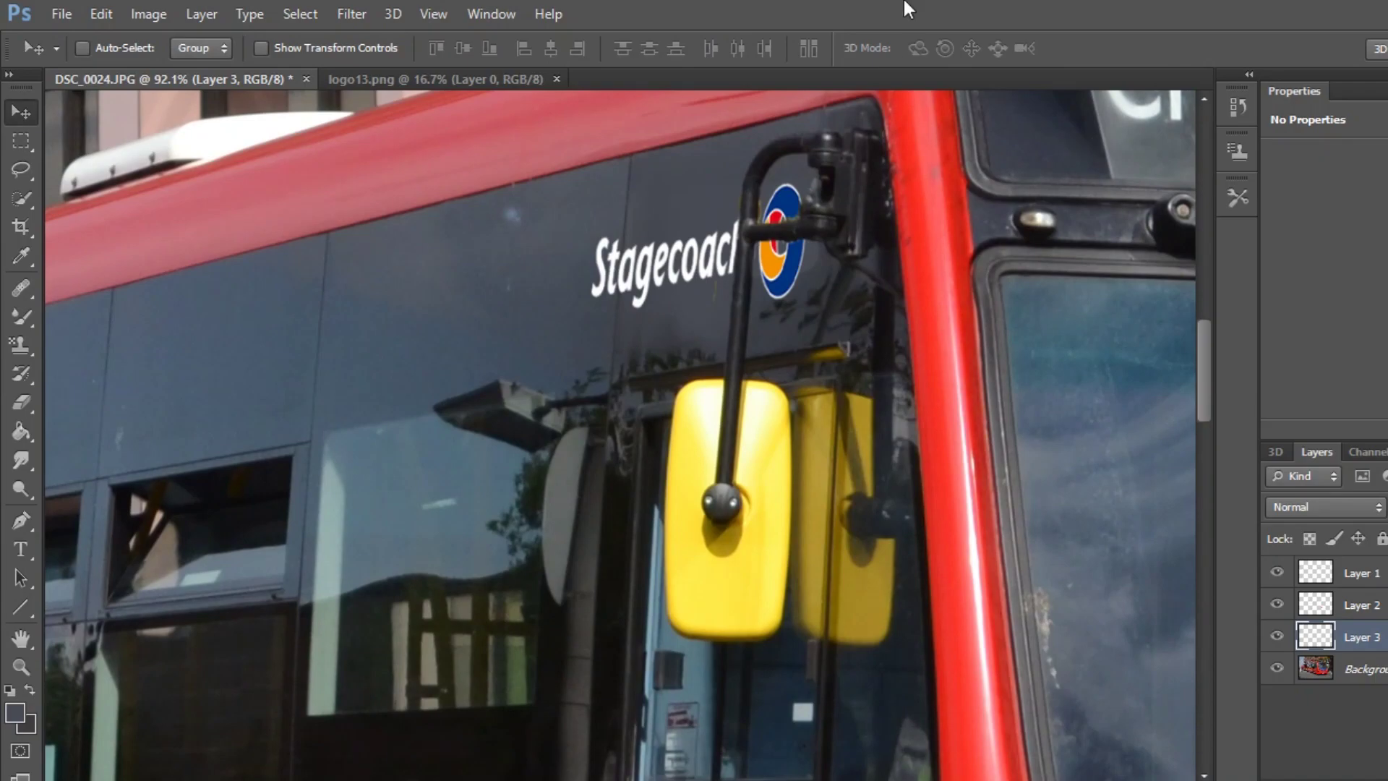
left_click_drag(579, 623, 518, 623)
- Scale and straighten the side-panel Stagecoach logo to sit level with the bodywork
scroll(518, 622, "down", 3)
key("ctrl+t")
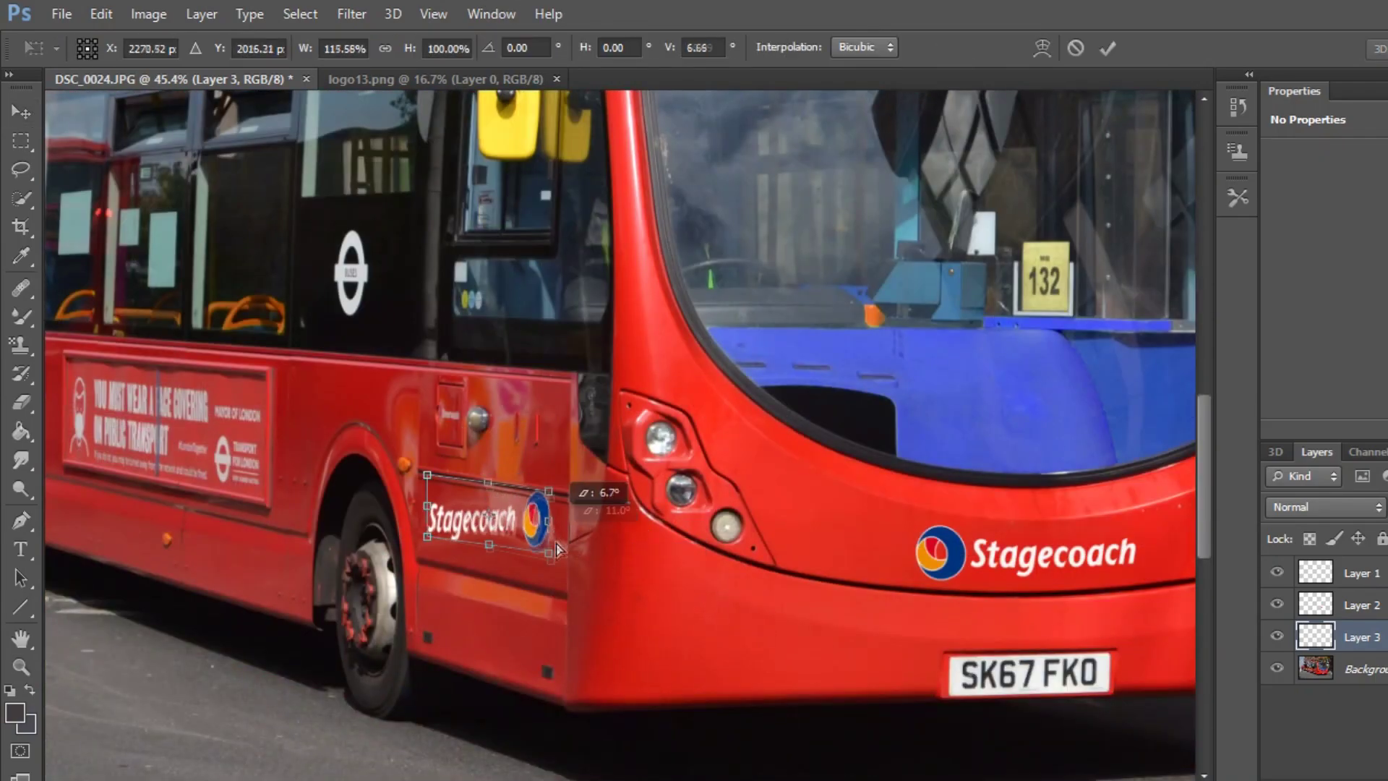
left_click_drag(542, 522, 567, 586)
left_click(1112, 48)
scroll(425, 567, "up", 1)
key("ctrl+t")
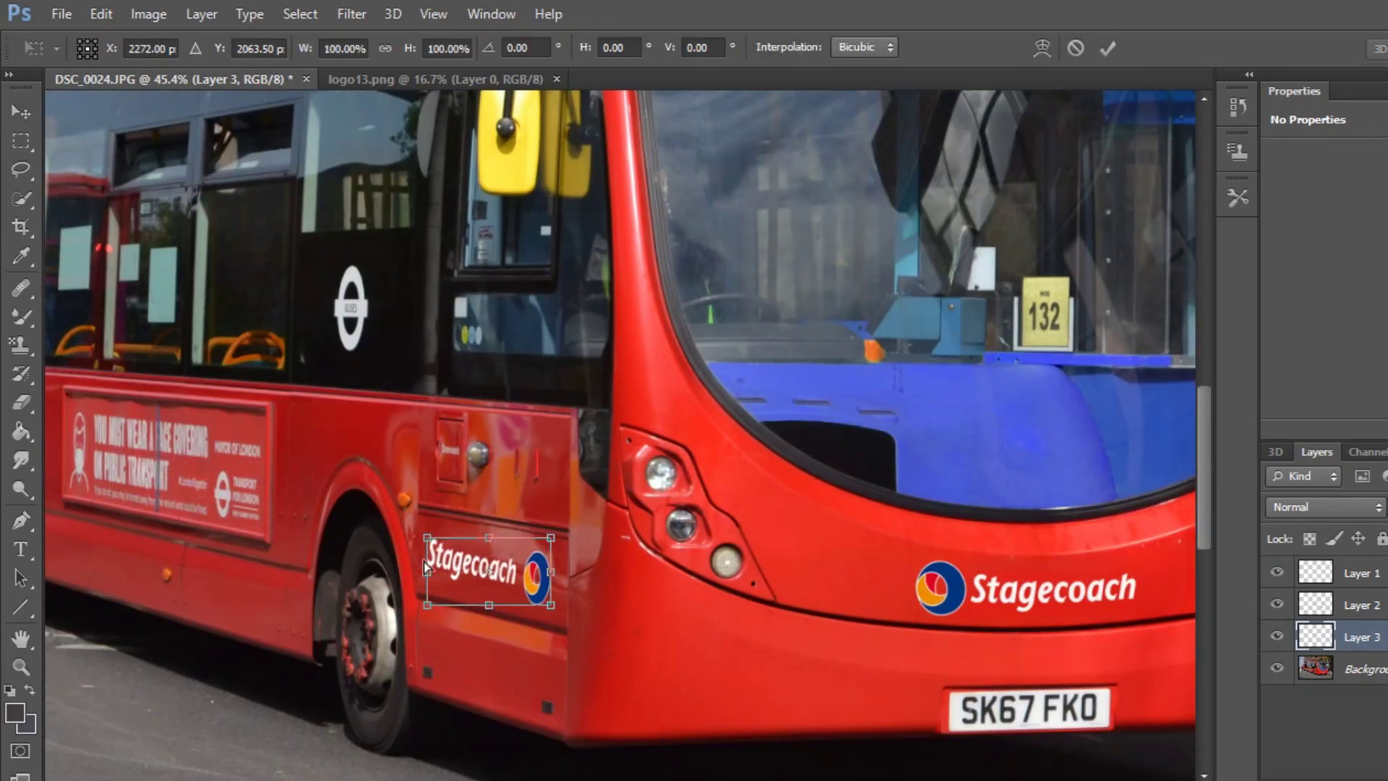
left_click(1107, 48)
- Nudge the side logo slightly up and left above the front wheel
key("z")
left_click(667, 49)
mouse_move(640, 491)
left_mouse_down()
mouse_move(694, 492)
mouse_move(661, 451)
left_mouse_up()
key("v")
key("ctrl+t")
key("Return")
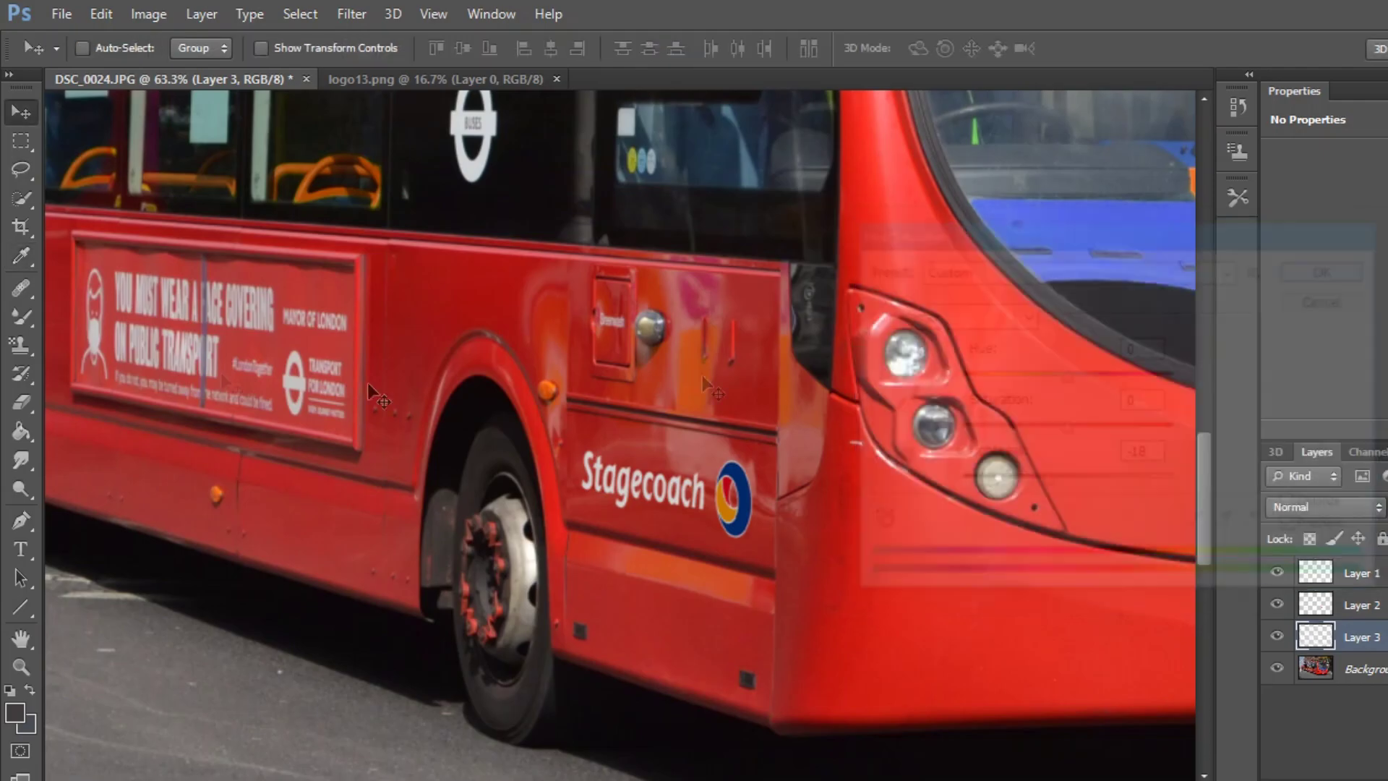
key("z")
left_click(660, 47)
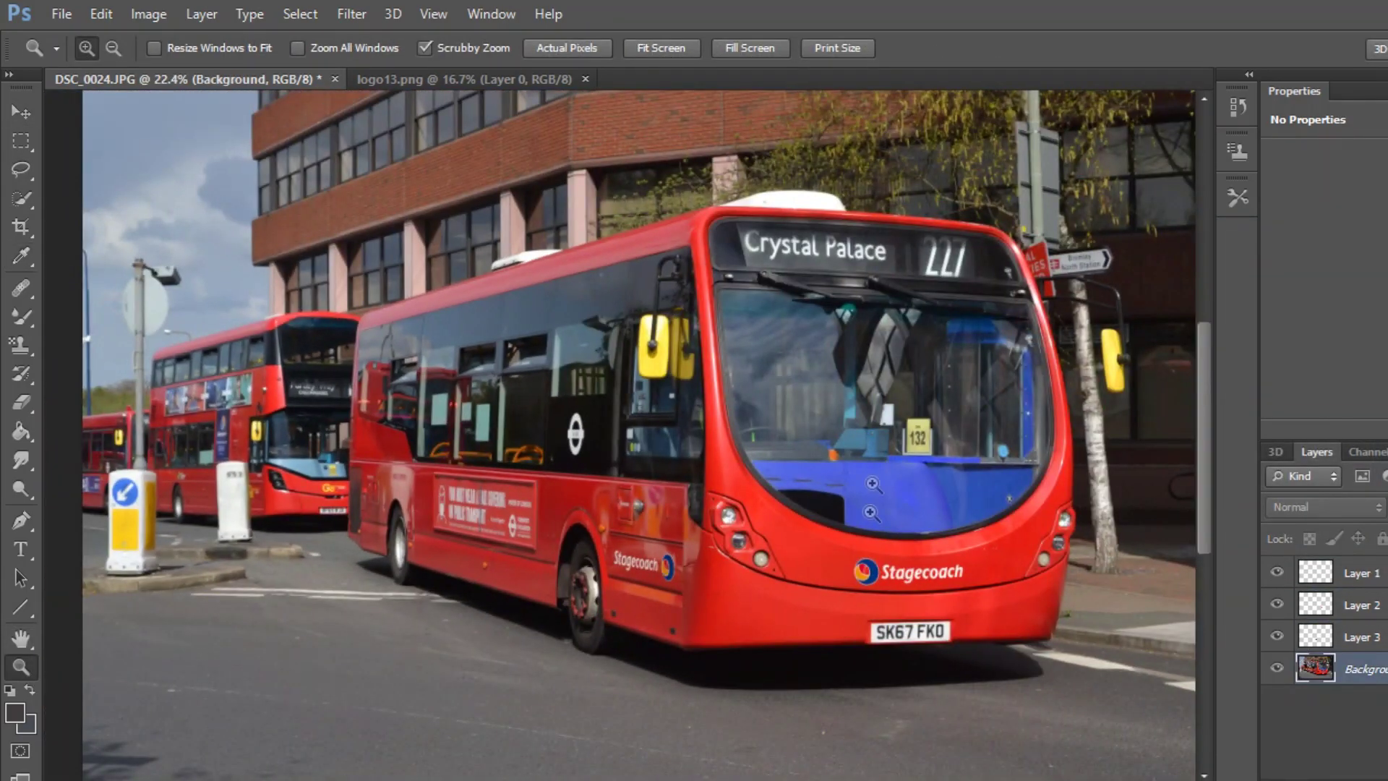
- Type the fleet number 40102, shrink it and place it beside the front lamp cluster
left_click_drag(875, 311, 922, 311)
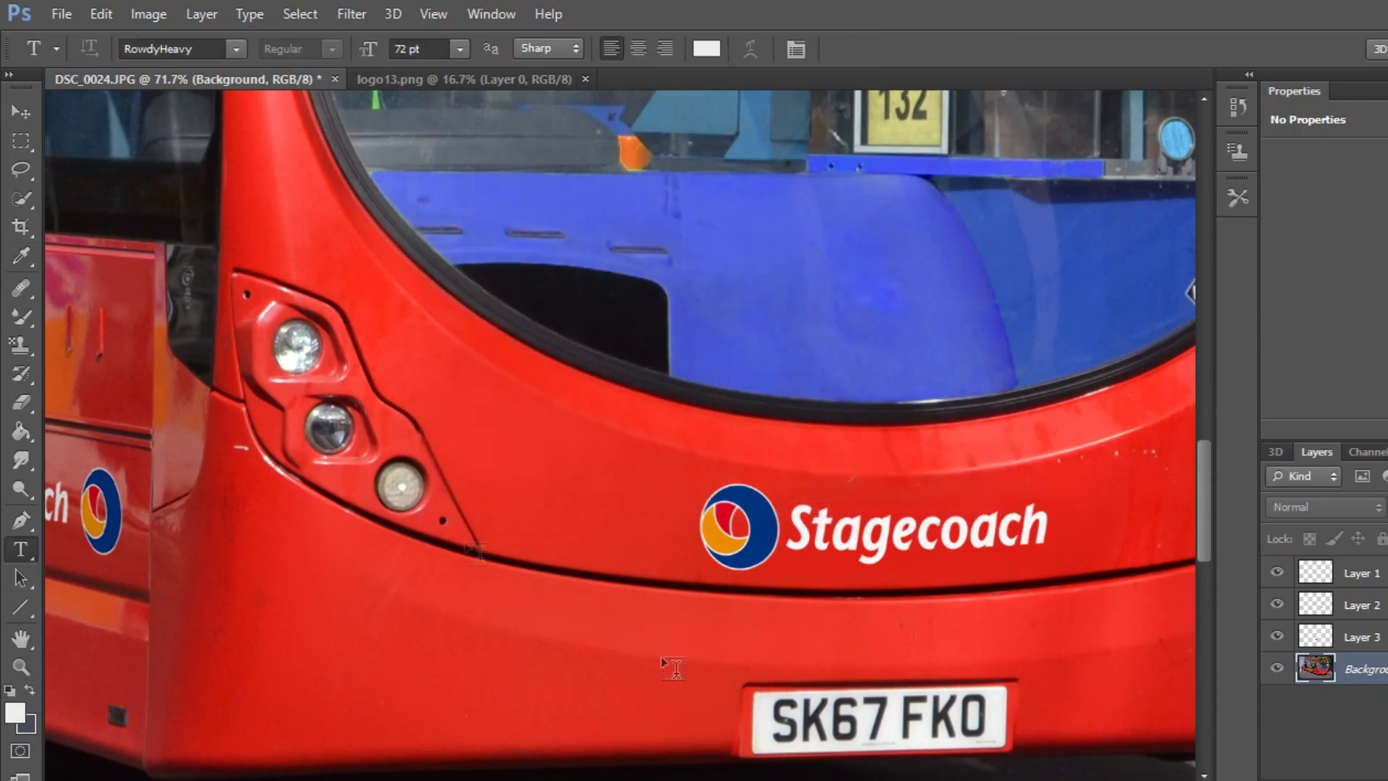
left_click(409, 396)
type("401")
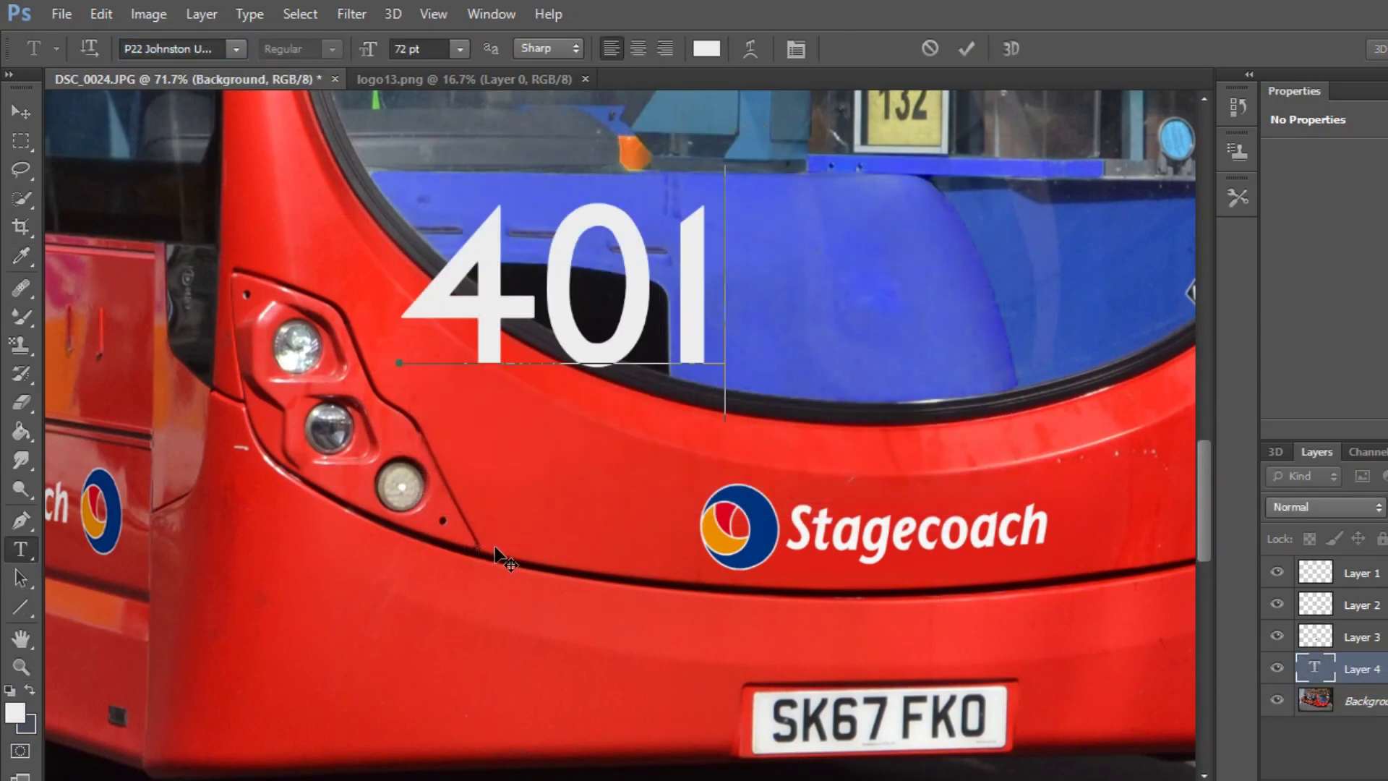
type("02")
mouse_move(947, 376)
left_mouse_down()
mouse_move(556, 339)
mouse_move(539, 454)
left_mouse_up()
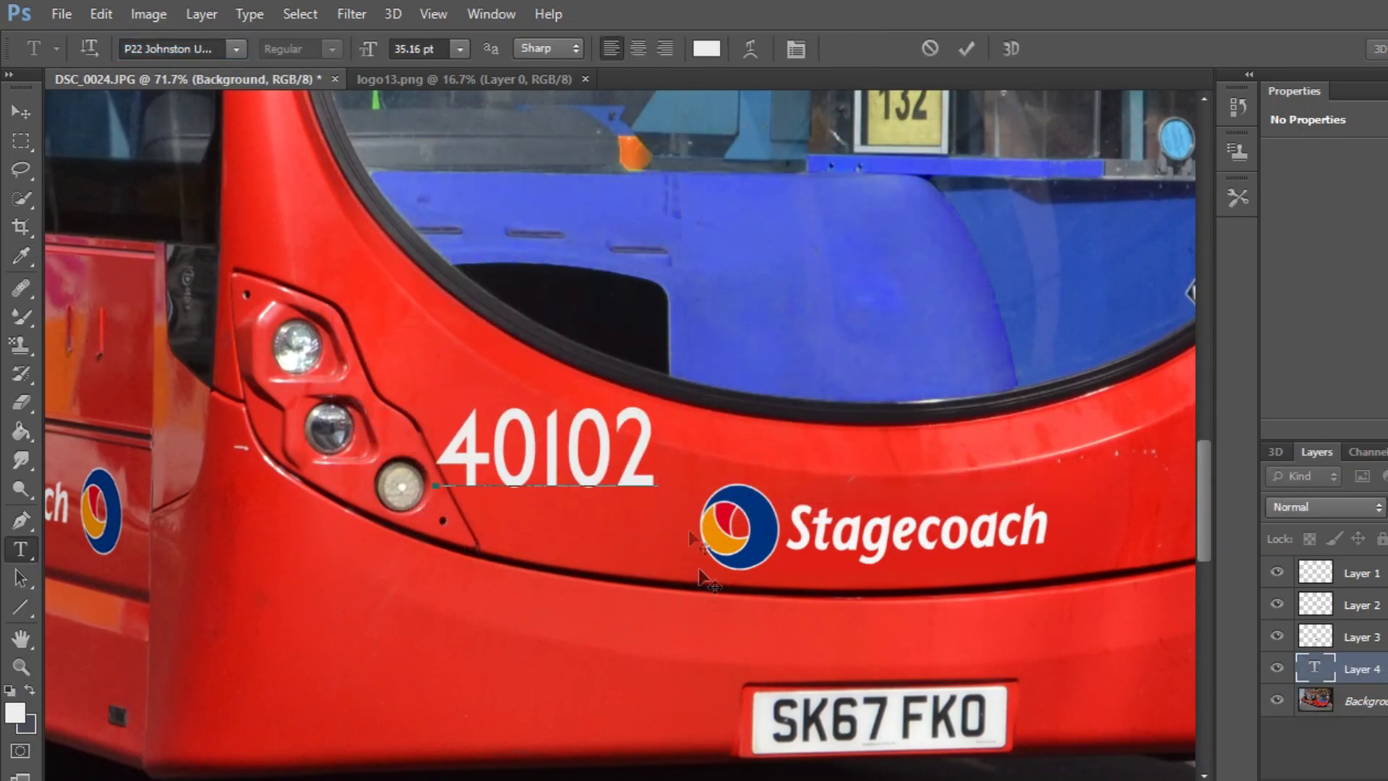
left_click_drag(802, 669, 557, 454)
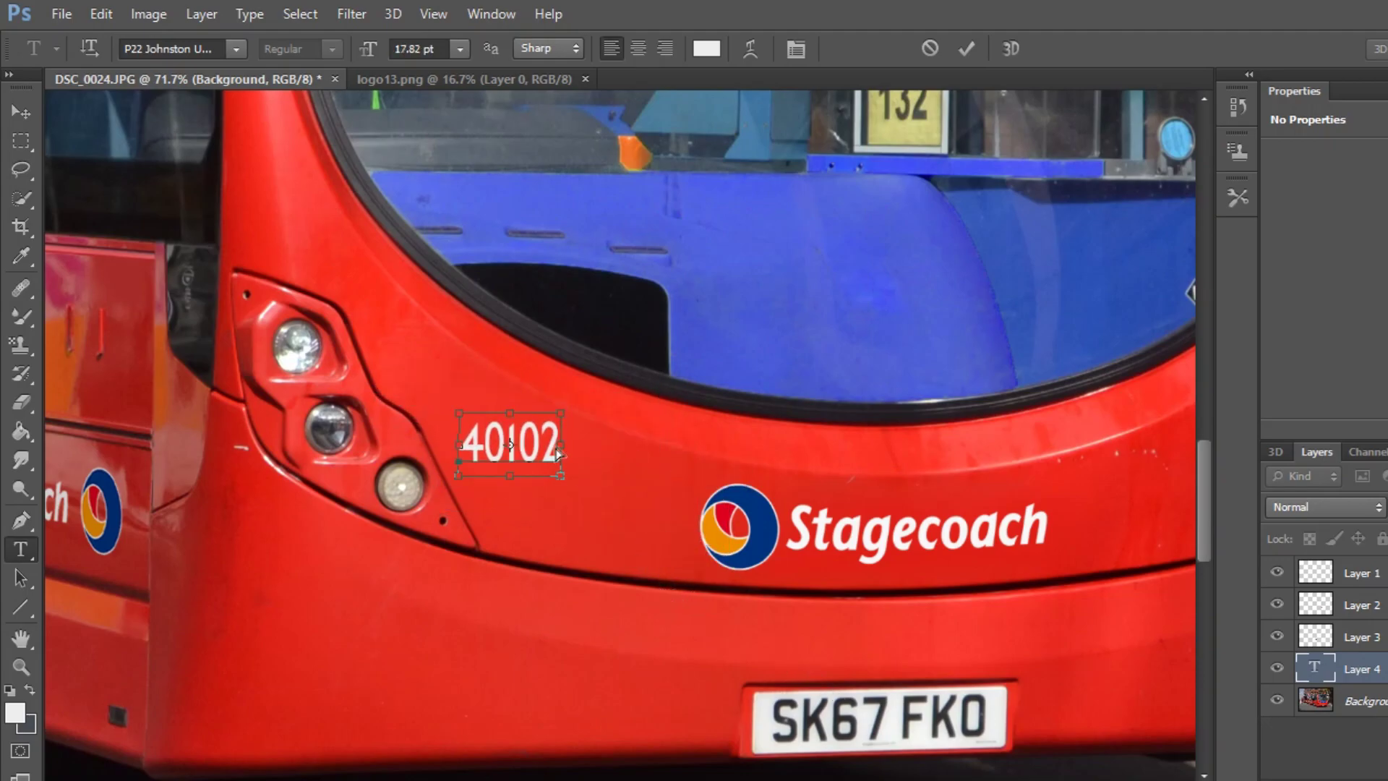
left_click(20, 666)
key("ctrl+0")
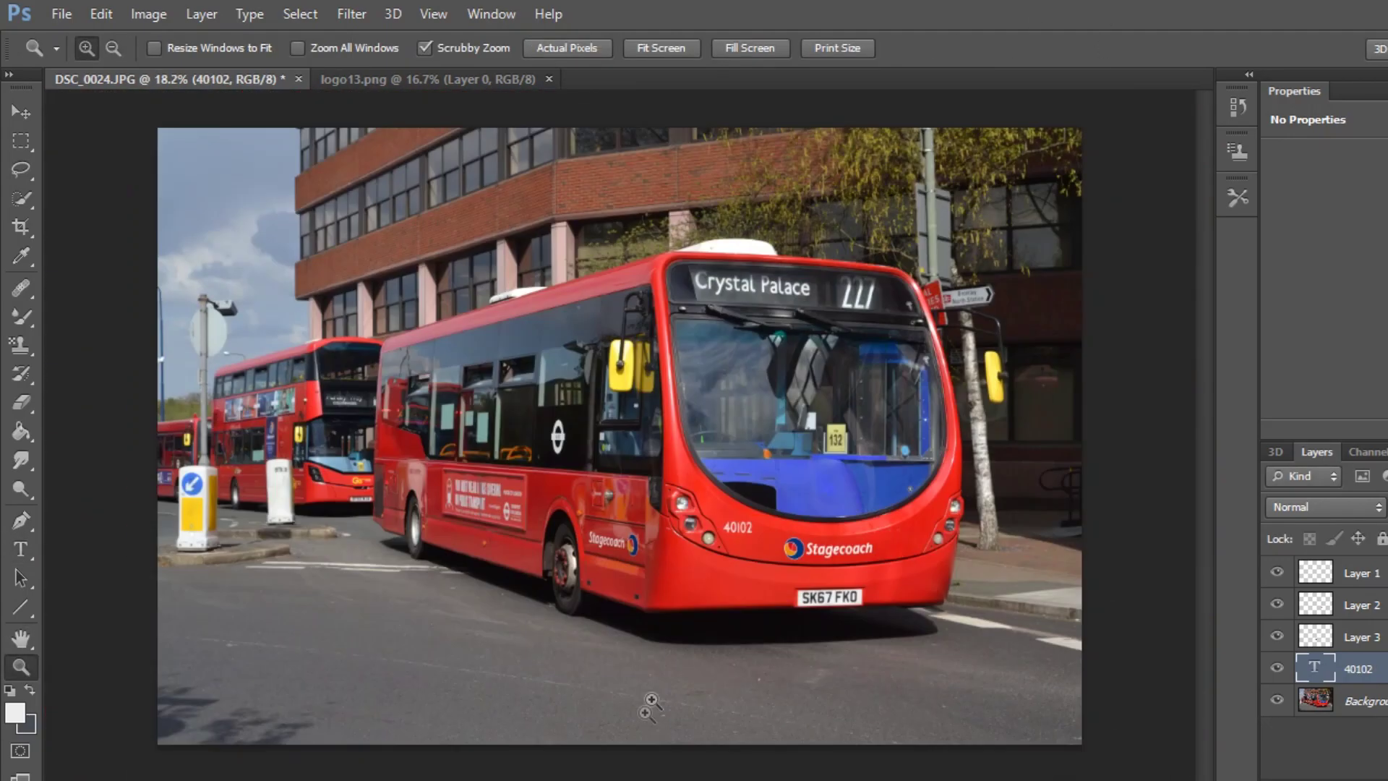
left_click(650, 579)
type("40102")
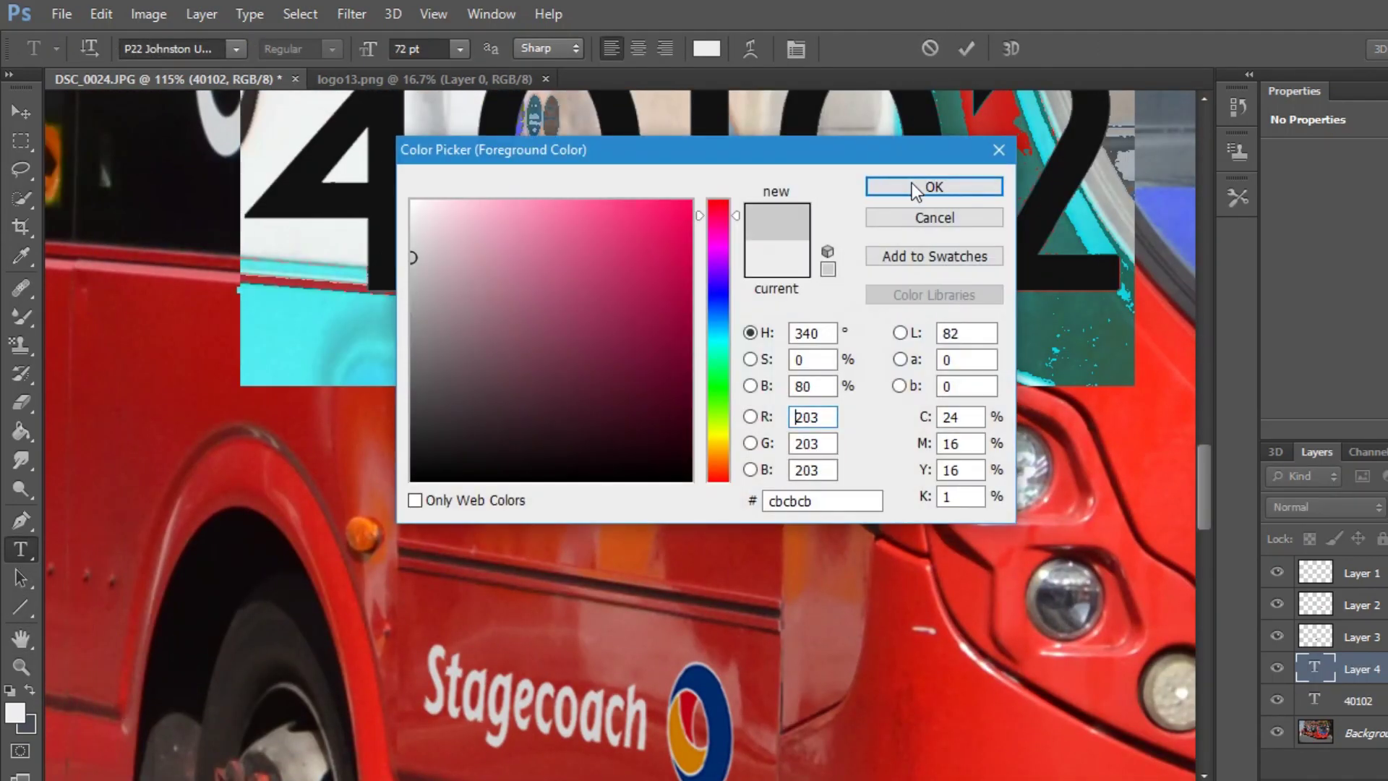
- Add a second small white 40102 on the side panel above the side logo
left_click(916, 186)
left_click_drag(759, 418, 666, 310)
left_click_drag(470, 239, 654, 369)
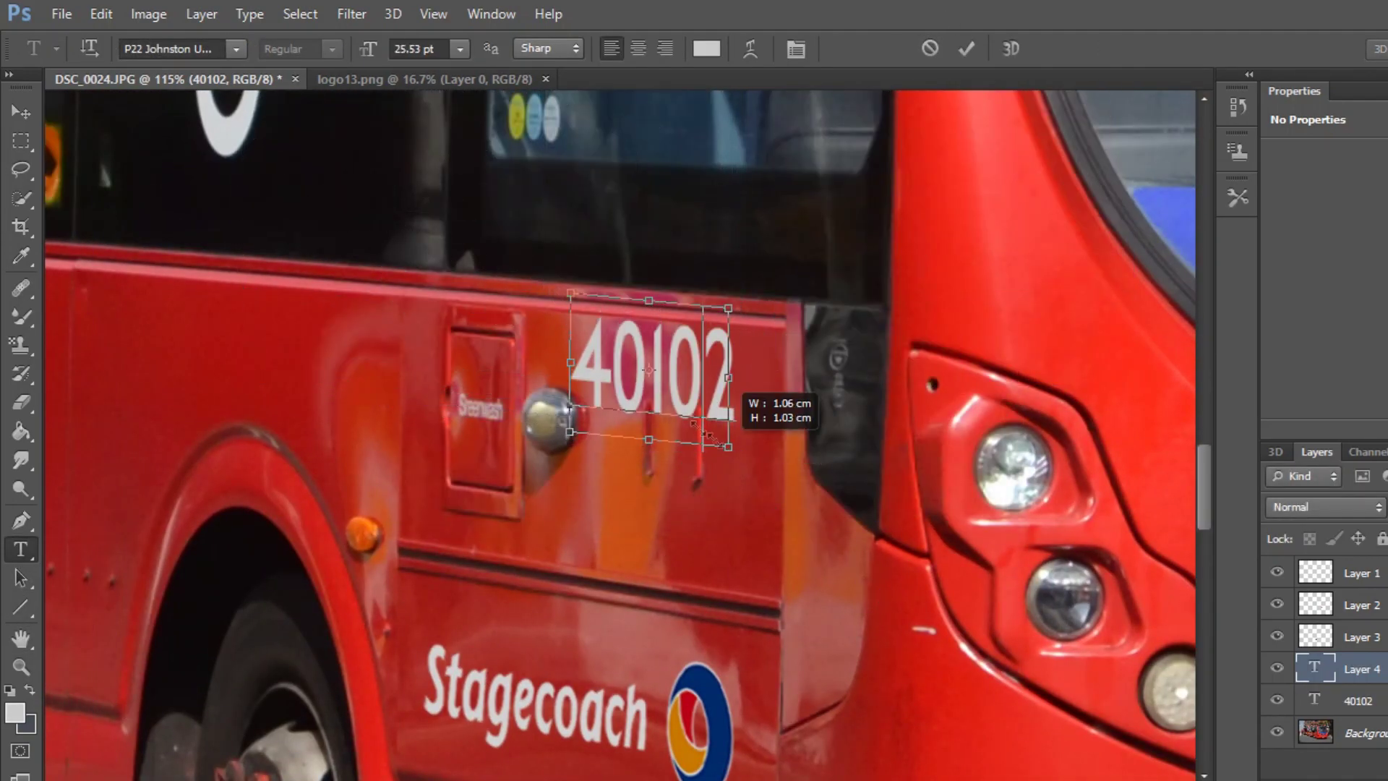
left_click_drag(711, 437, 802, 449)
left_click(21, 667)
left_click_drag(650, 434, 723, 434)
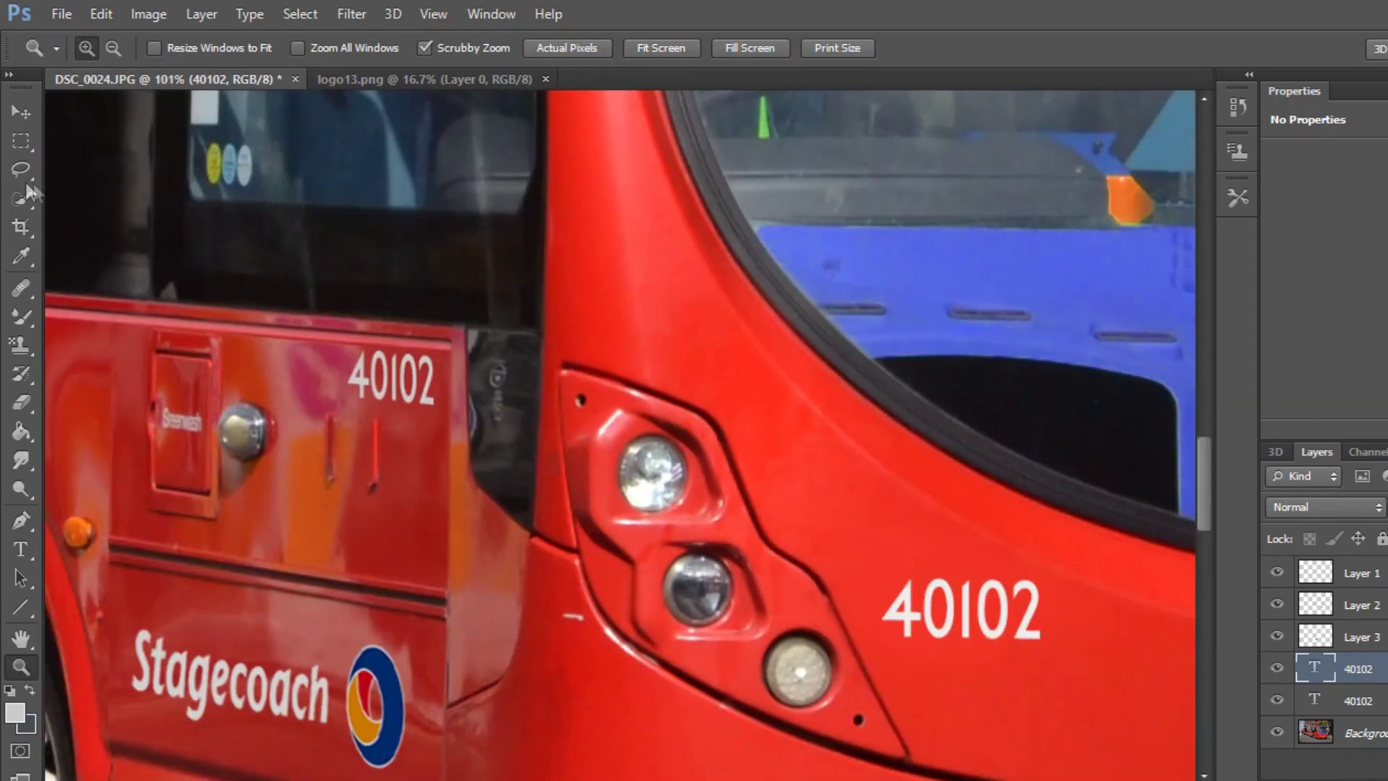
- Stretch the side 40102 taller and slant it to follow the panel
key("v")
key("ctrl+t")
left_click_drag(348, 422, 332, 430)
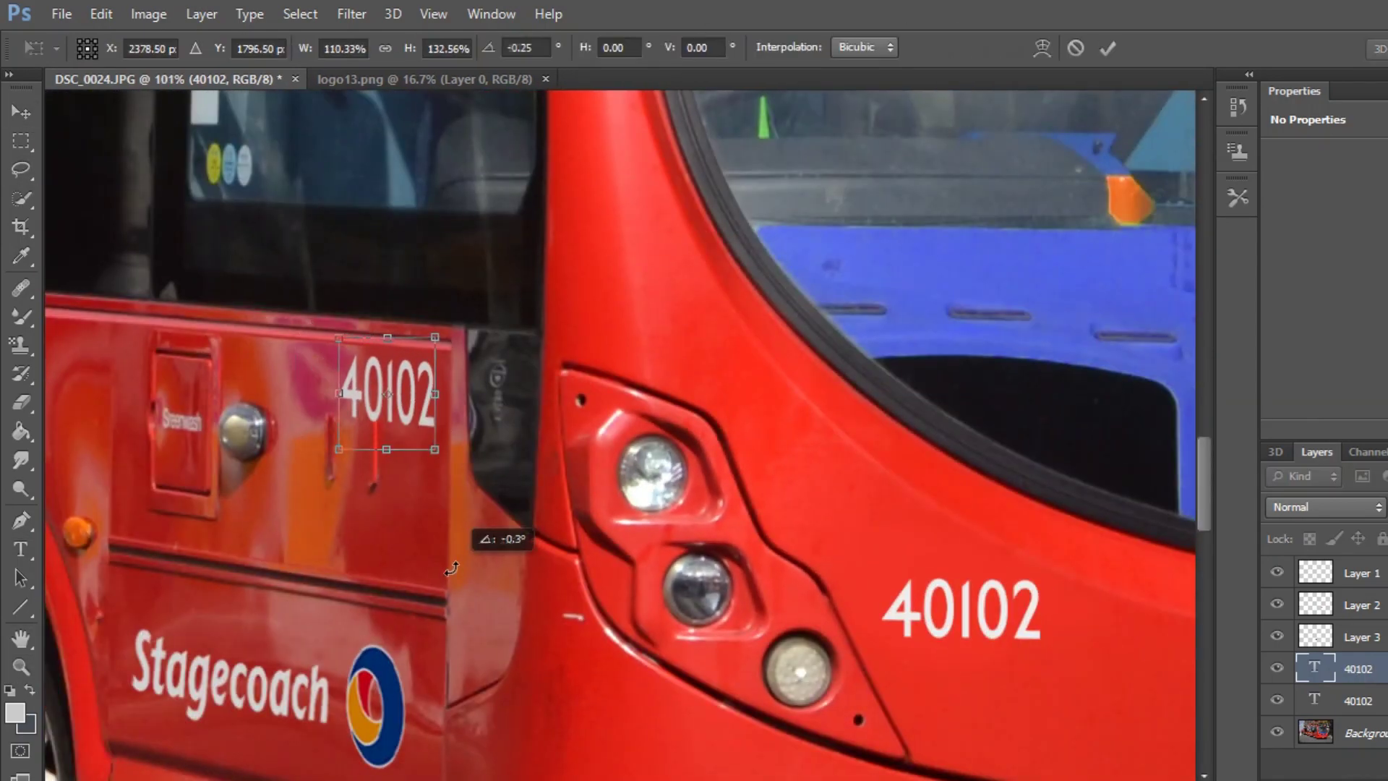
key("Return")
key("ctrl+t")
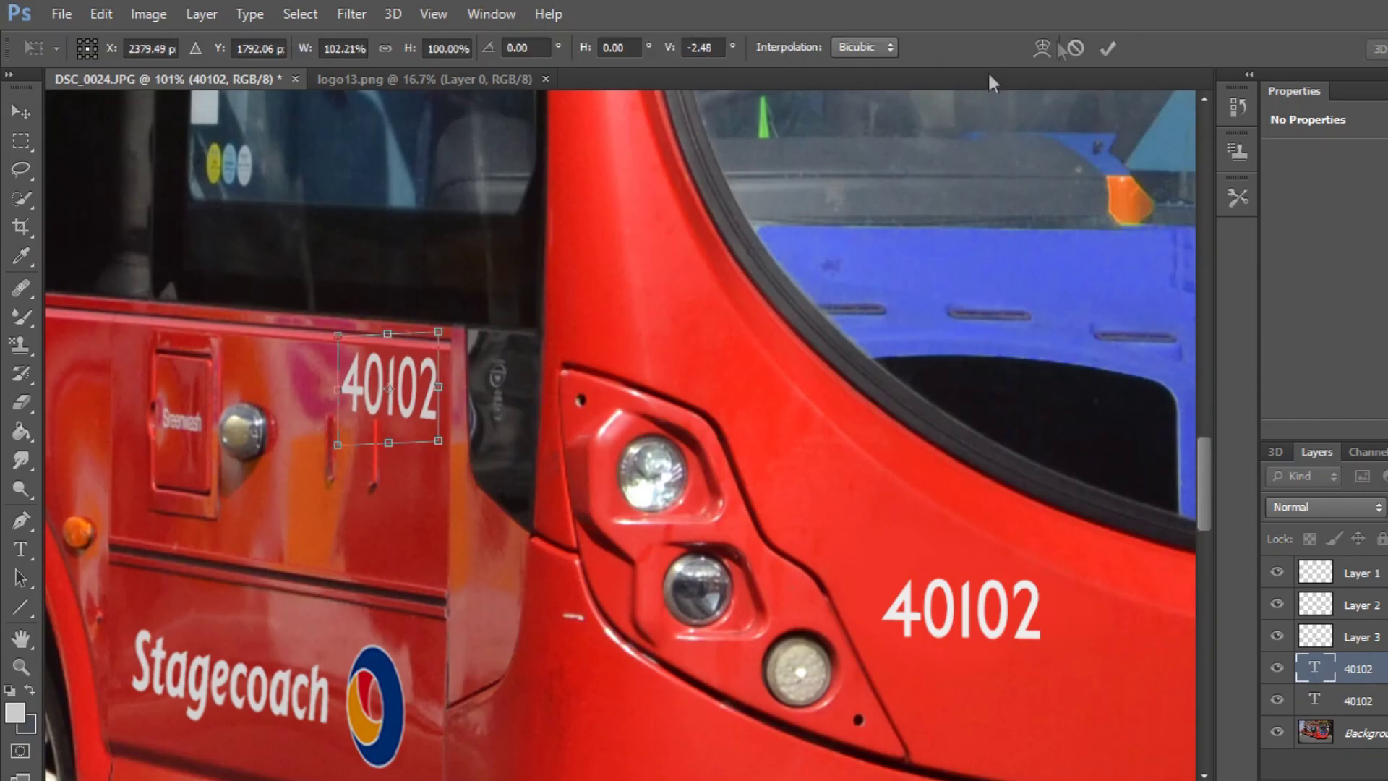
key("Return")
key("z")
key("ctrl+0")
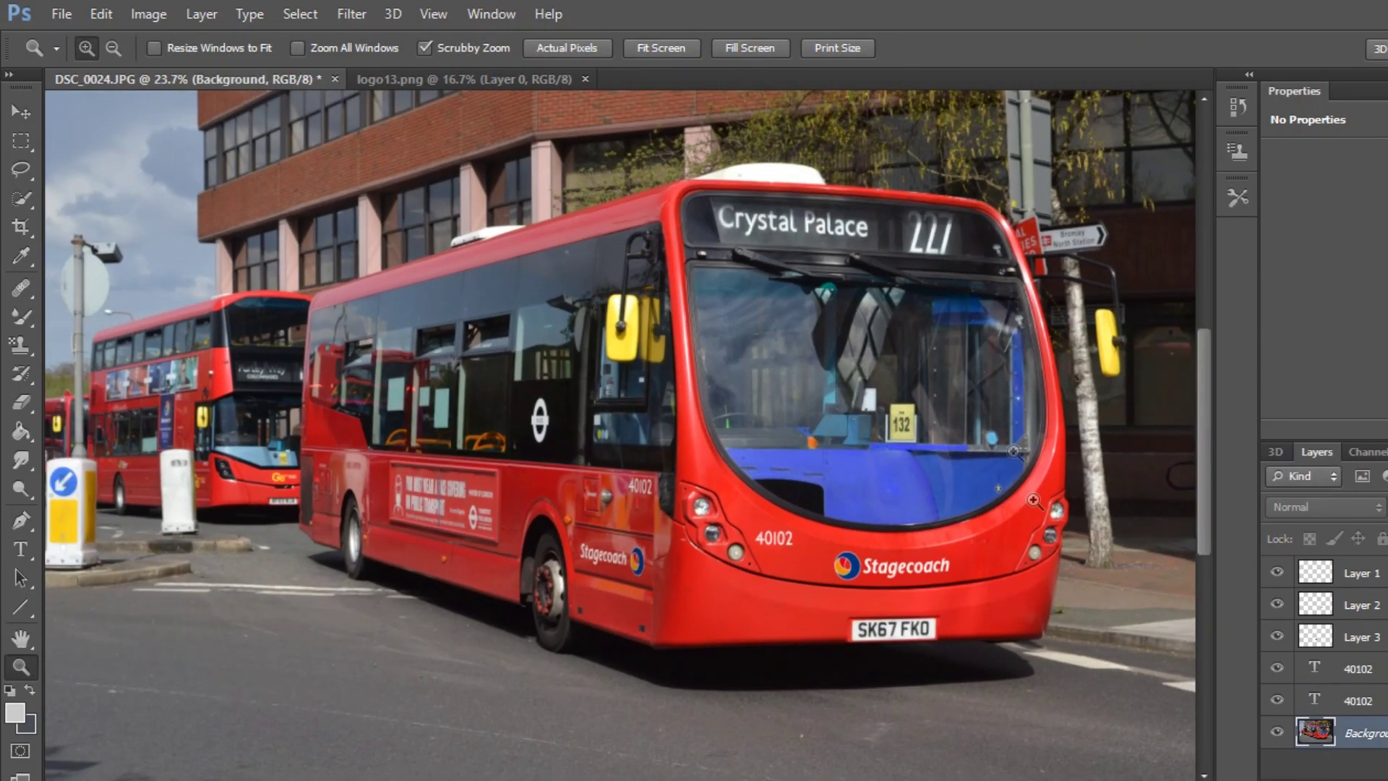